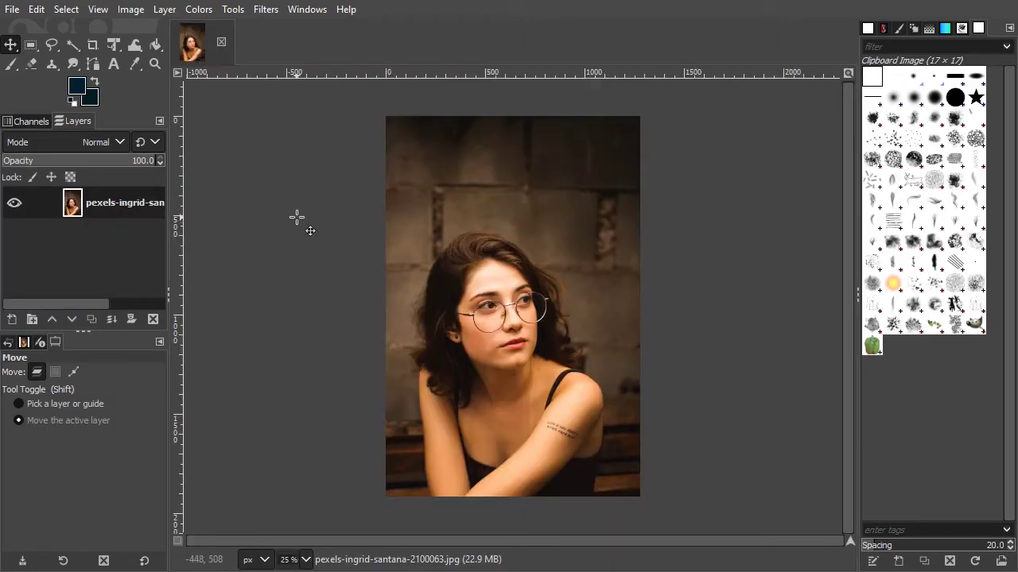
# Step: With the Paths tool, trace anchors up the right arm's outer edge toward the shoulder
pyautogui.click(94, 63)
pyautogui.scroll(1, 606, 502)
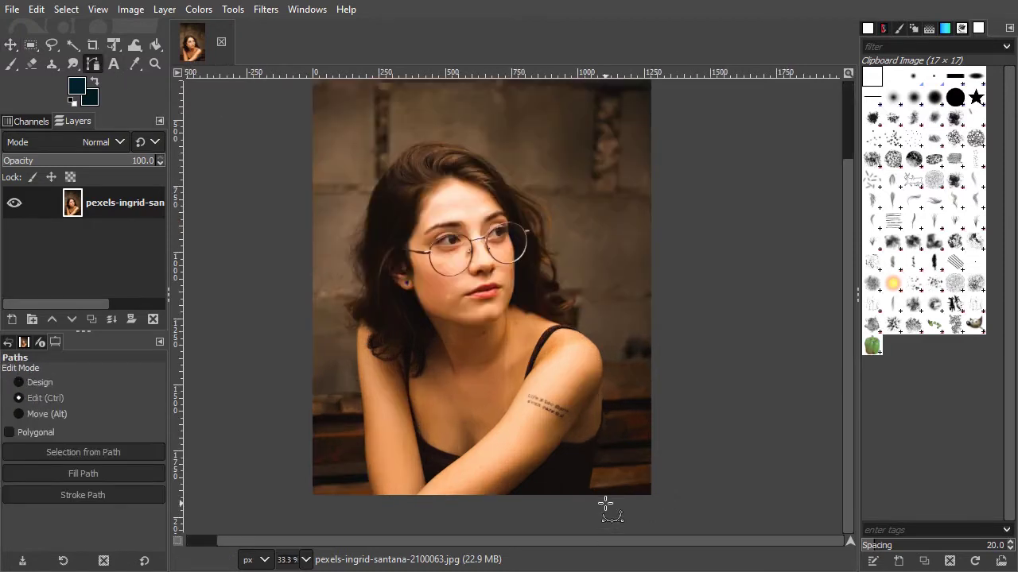
pyautogui.scroll(2, 606, 502)
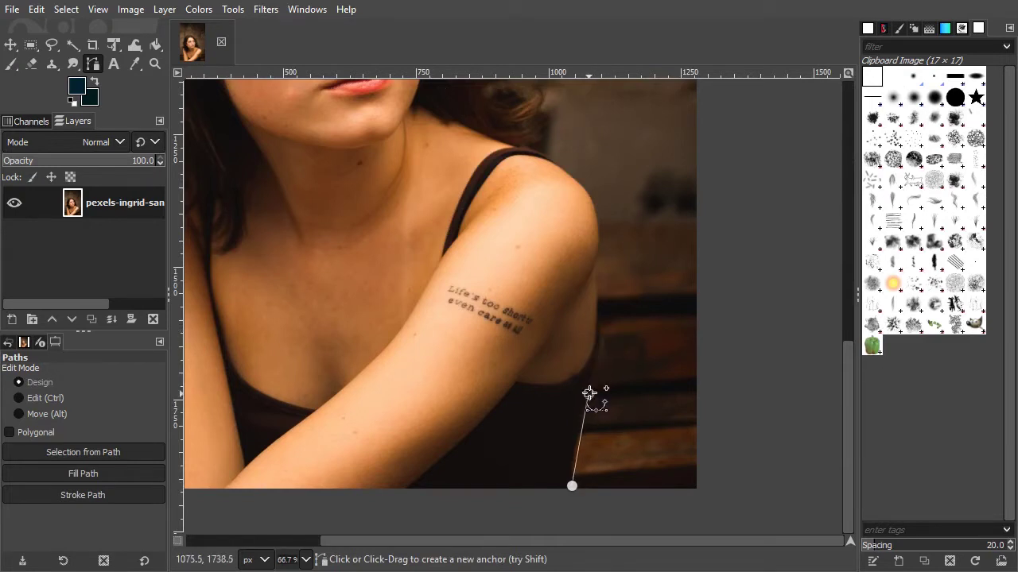
pyautogui.moveTo(589, 393); pyautogui.dragTo(604, 335)
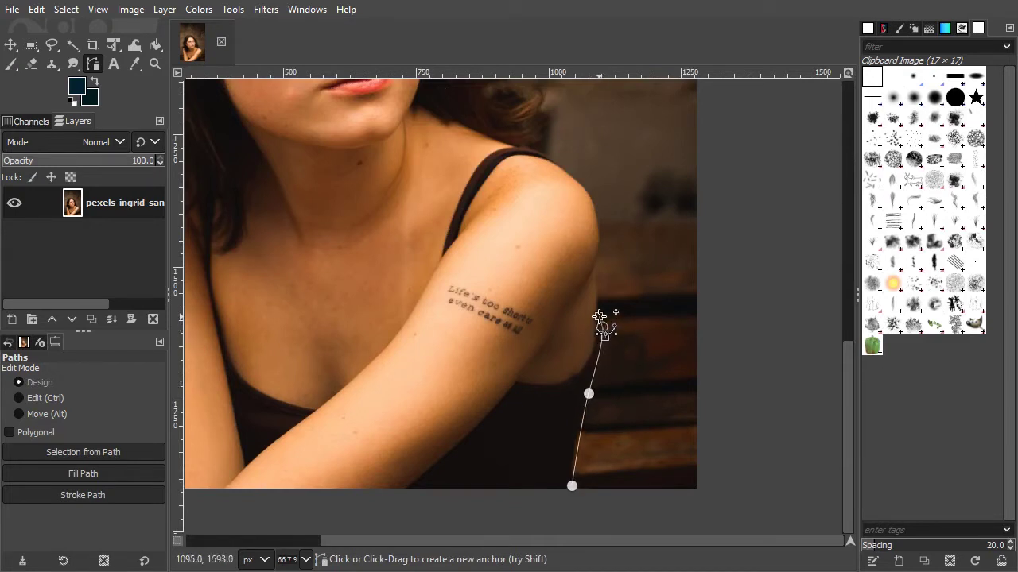
pyautogui.moveTo(595, 267); pyautogui.dragTo(594, 249)
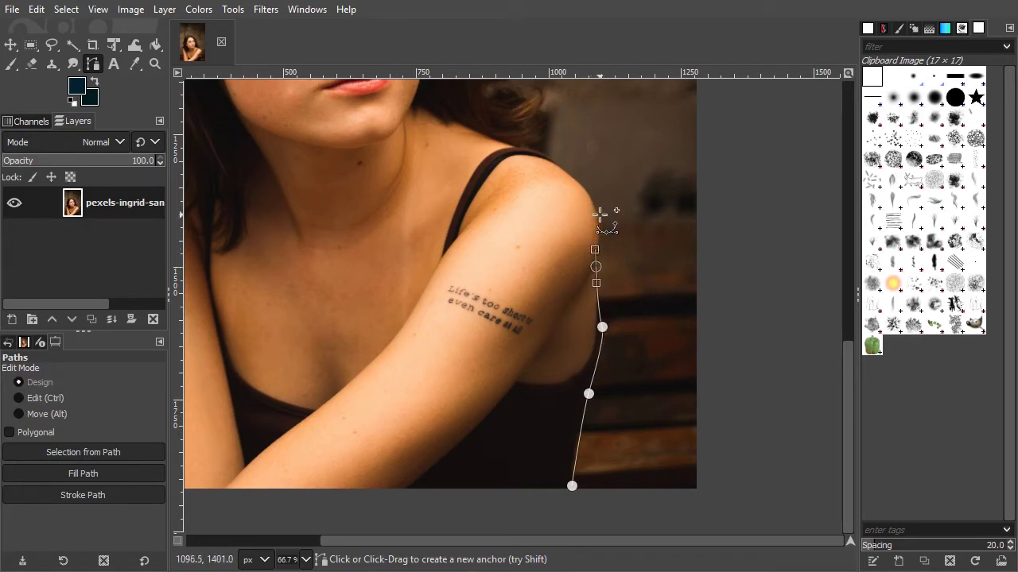
pyautogui.moveTo(600, 215); pyautogui.dragTo(600, 199)
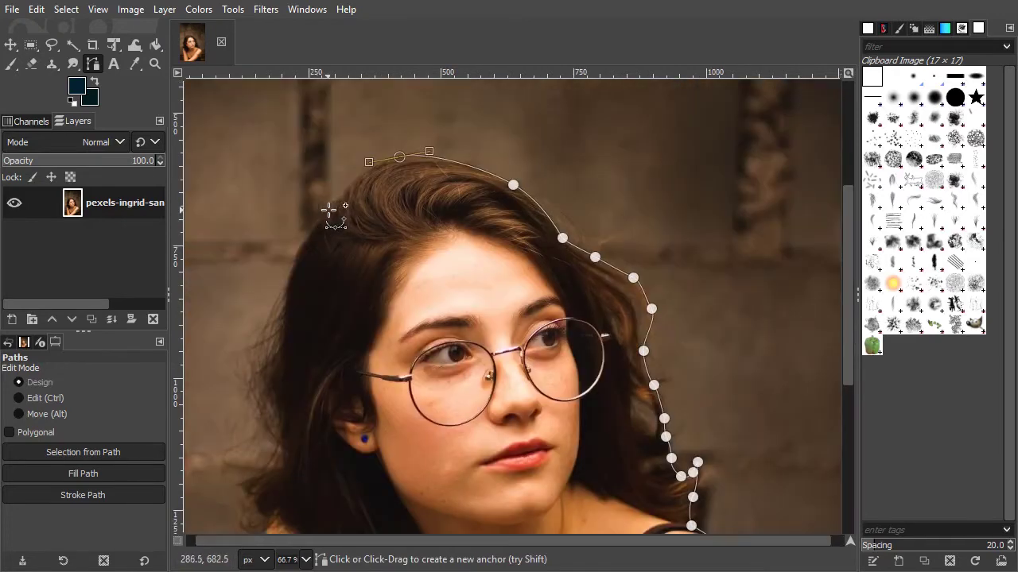
# Step: Continue the path over the top of the hair and down its left side past the ear
pyautogui.click(341, 200)
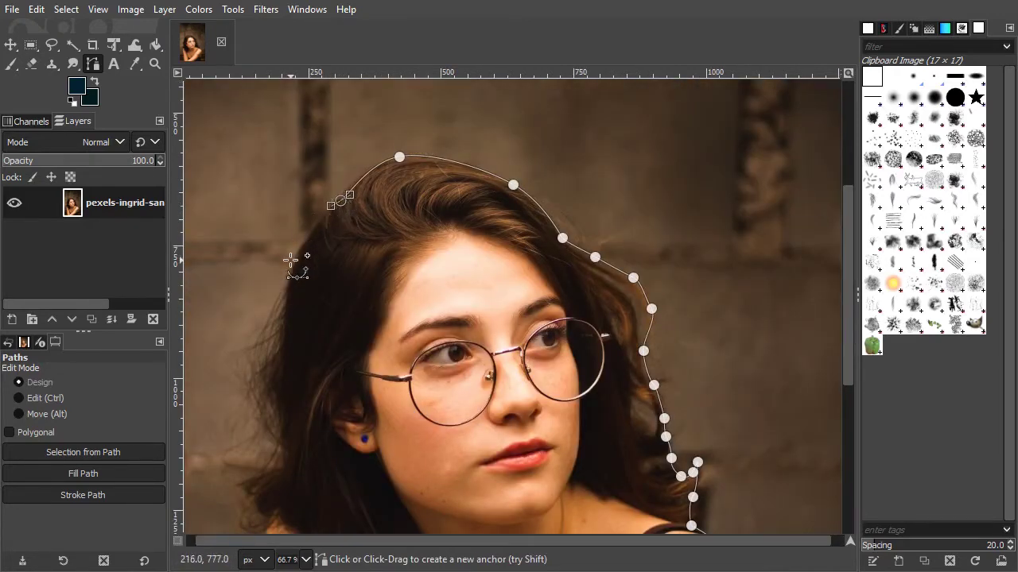
pyautogui.moveTo(286, 280); pyautogui.dragTo(281, 310)
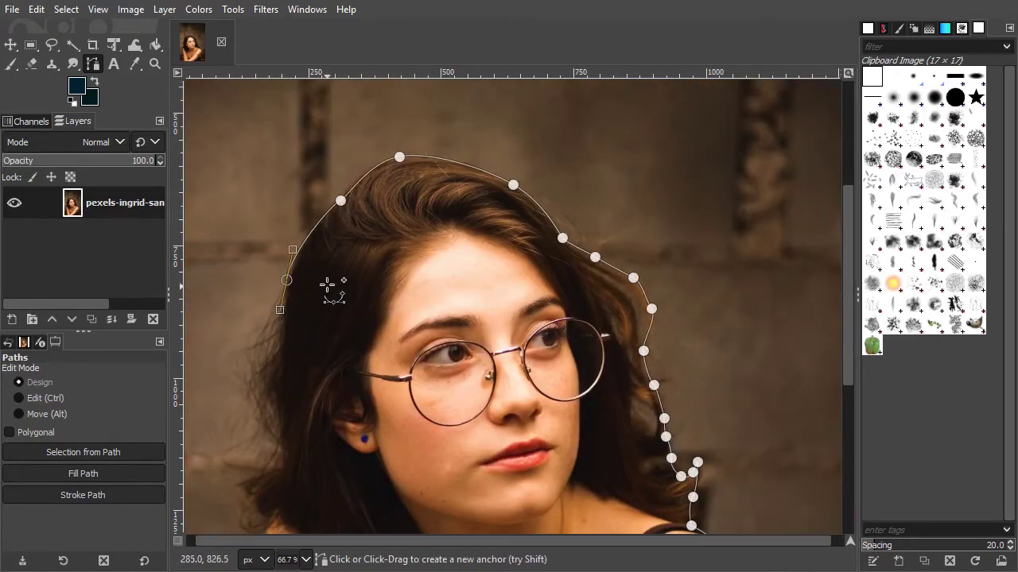
pyautogui.scroll(-3, 332, 289)
pyautogui.scroll(-1, 338, 238)
pyautogui.hscroll(-1, 338, 239)
pyautogui.moveTo(318, 198); pyautogui.dragTo(311, 206)
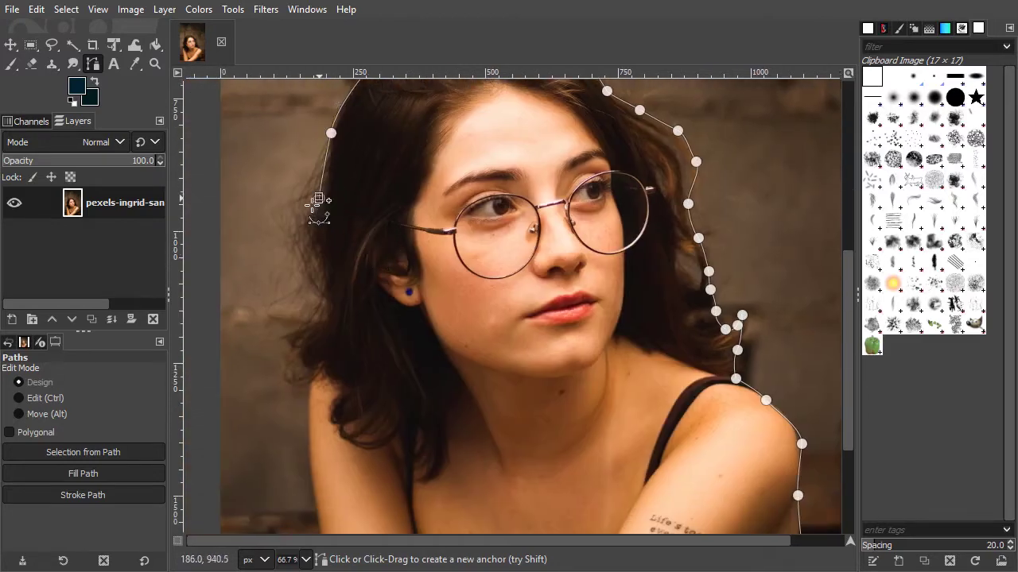
pyautogui.click(312, 251)
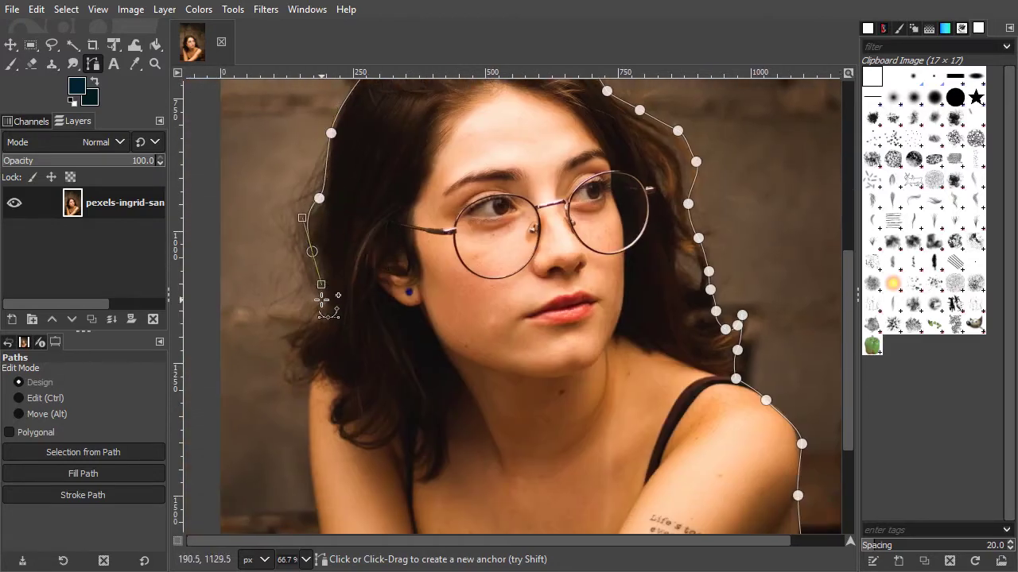
pyautogui.moveTo(319, 307)
pyautogui.mouseDown()
pyautogui.moveTo(298, 352)
pyautogui.moveTo(310, 371)
pyautogui.mouseUp()
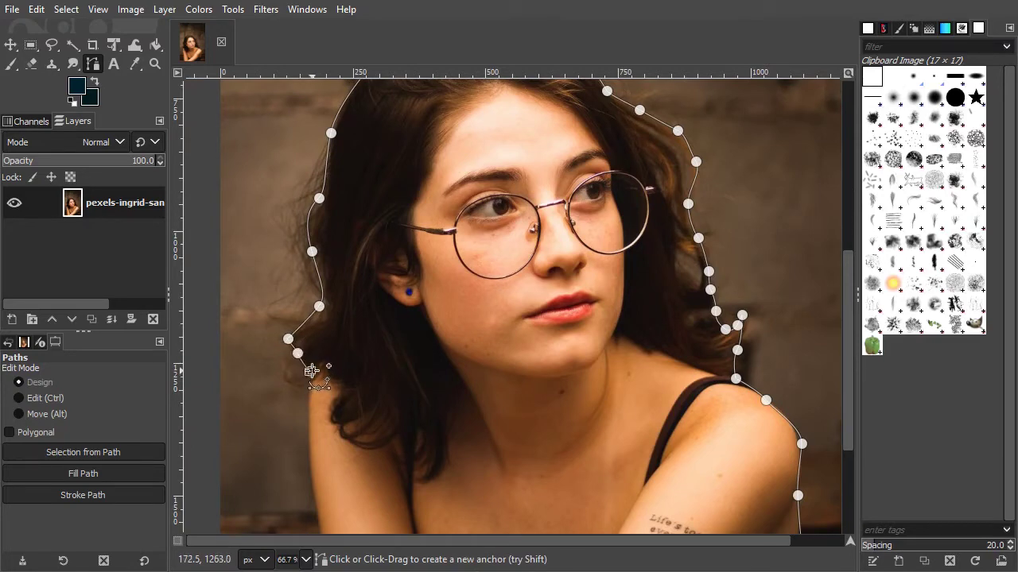
# Step: Add anchors at the left shoulder and down the left arm to finish the outline
pyautogui.scroll(-5, 335, 420)
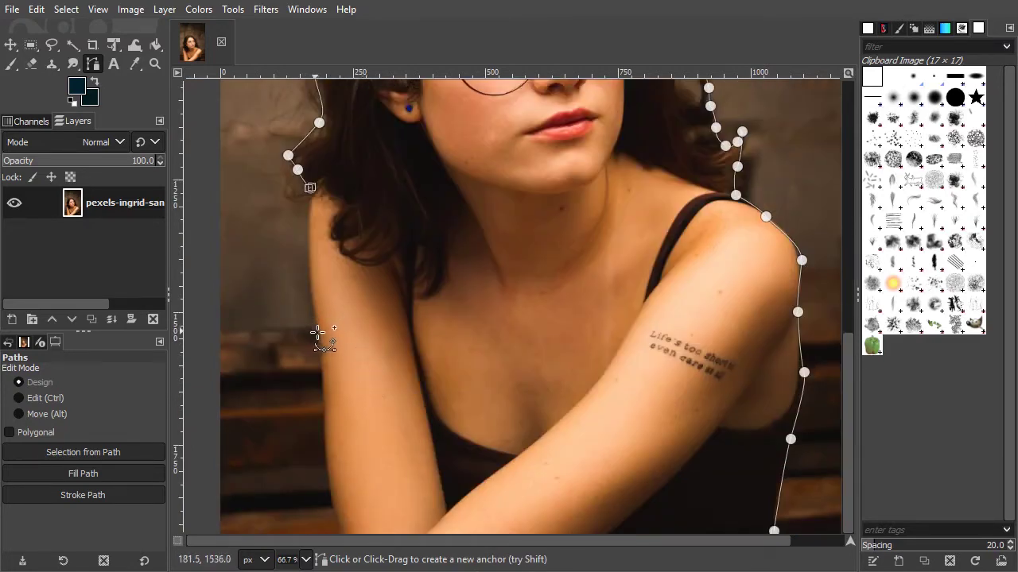
pyautogui.click(317, 332)
pyautogui.moveTo(318, 332)
pyautogui.mouseDown()
pyautogui.moveTo(306, 236)
pyautogui.moveTo(304, 267)
pyautogui.mouseUp()
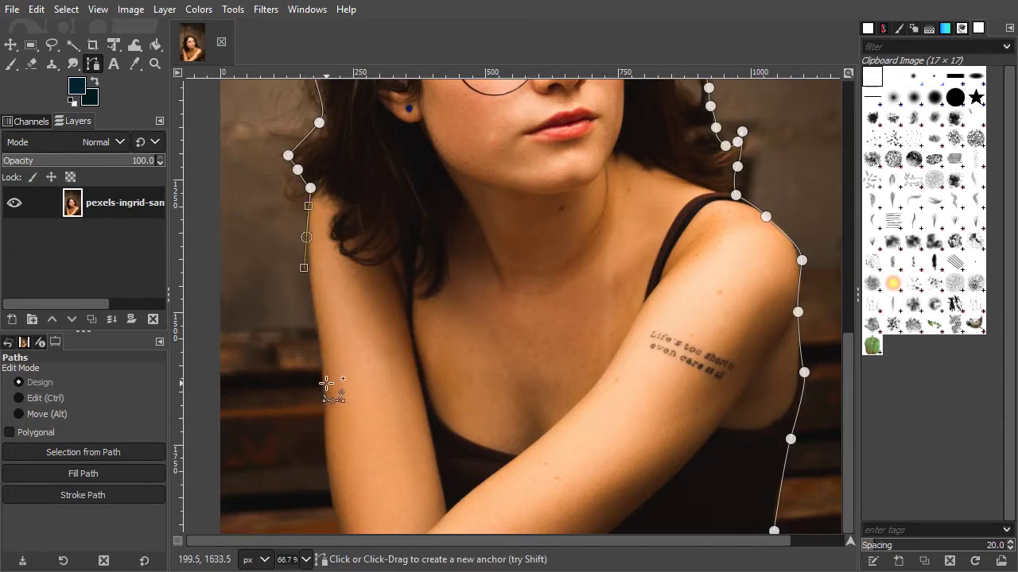
pyautogui.click(322, 387)
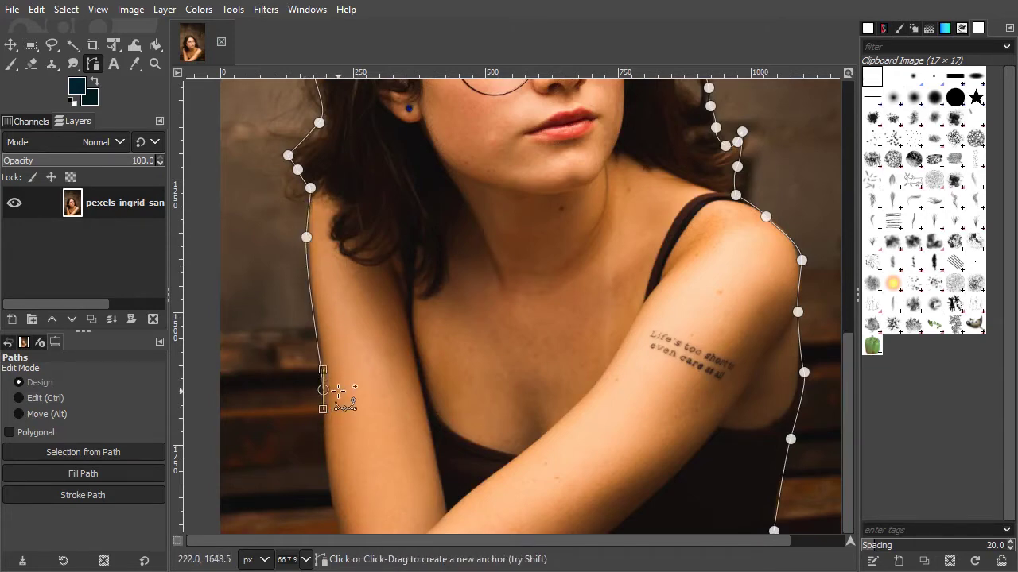
pyautogui.scroll(-5, 336, 398)
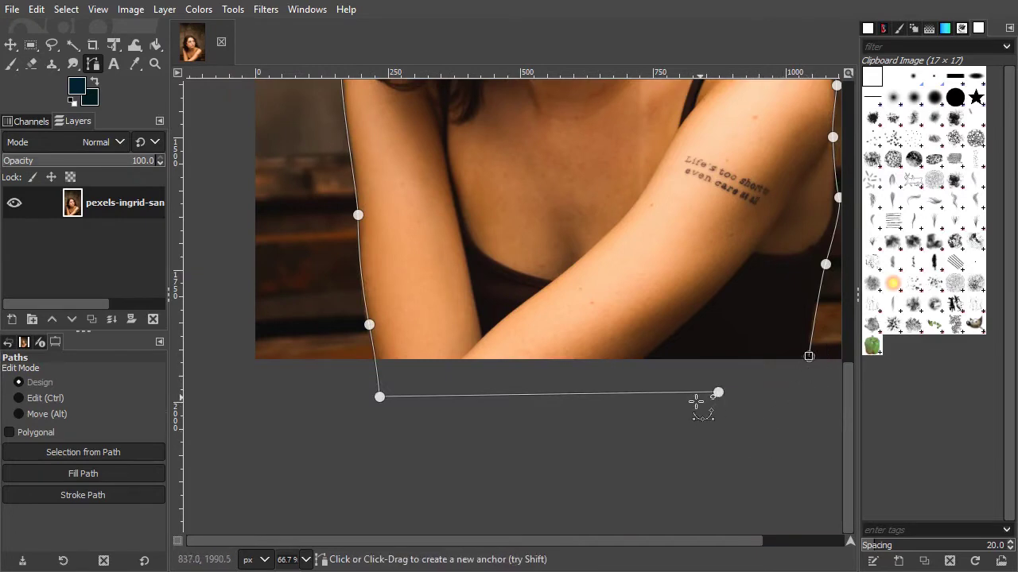
pyautogui.scroll(2, 697, 402)
pyautogui.hscroll(2, 697, 402)
# Step: Convert the traced outline into a selection with Select > From Path
pyautogui.click(70, 10)
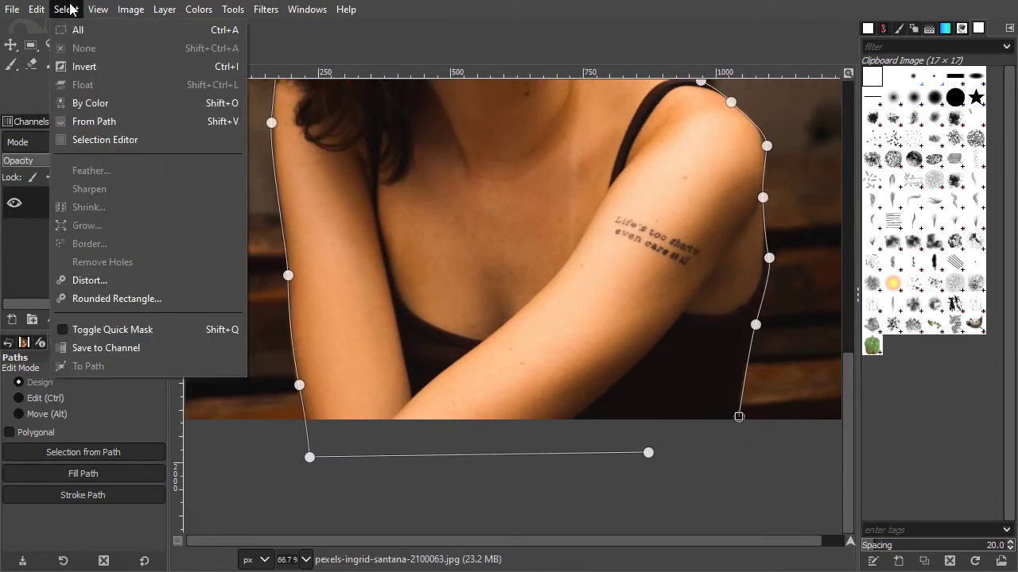
pyautogui.click(90, 121)
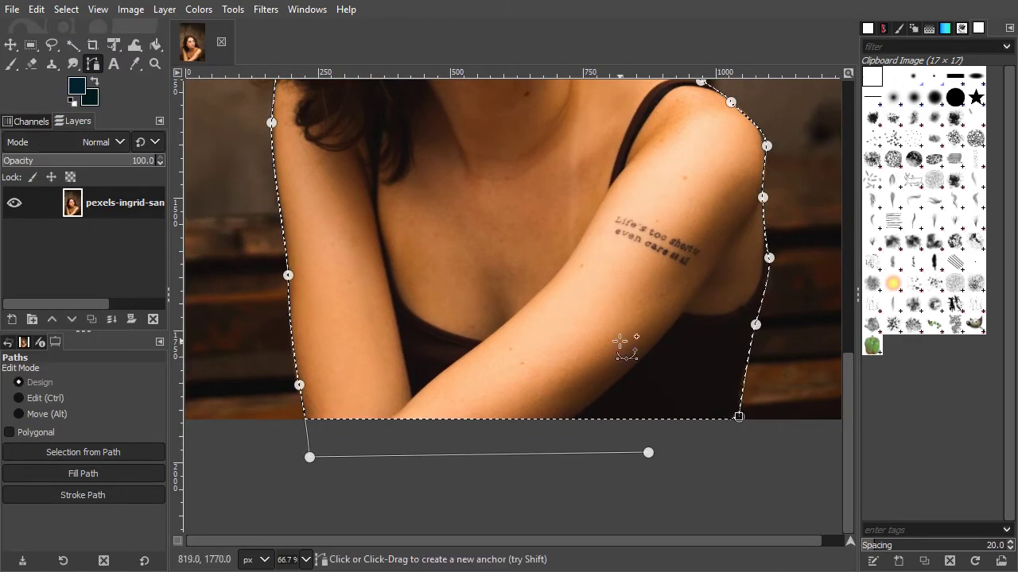
pyautogui.keyDown('ctrl'); pyautogui.scroll(-3, 625, 342); pyautogui.keyUp('ctrl')
pyautogui.keyDown('ctrl'); pyautogui.scroll(1, 713, 342); pyautogui.keyUp('ctrl')
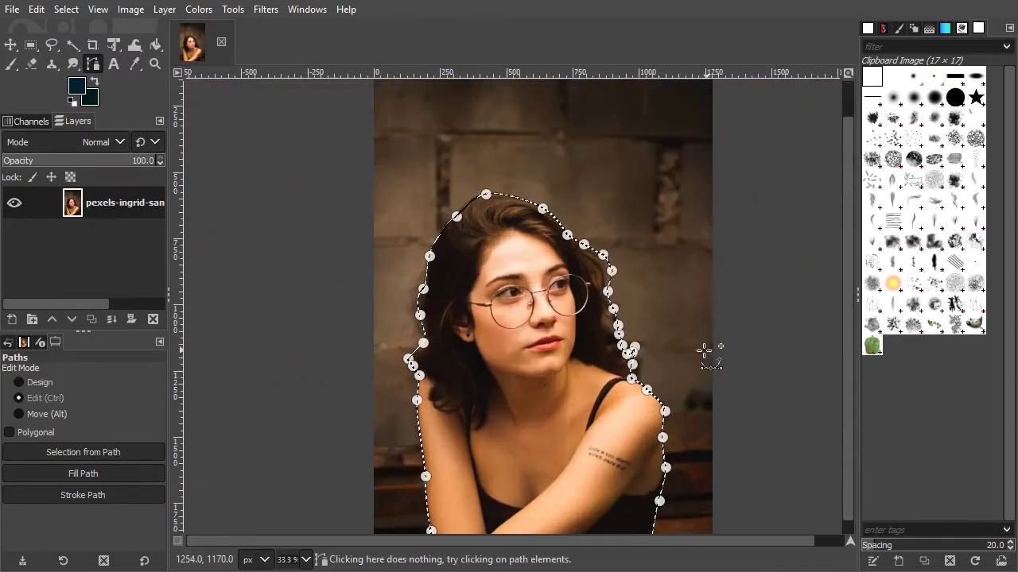
pyautogui.scroll(-1, 708, 350)
# Step: Add an alpha channel to the photo layer and duplicate it
pyautogui.rightClick(144, 208)
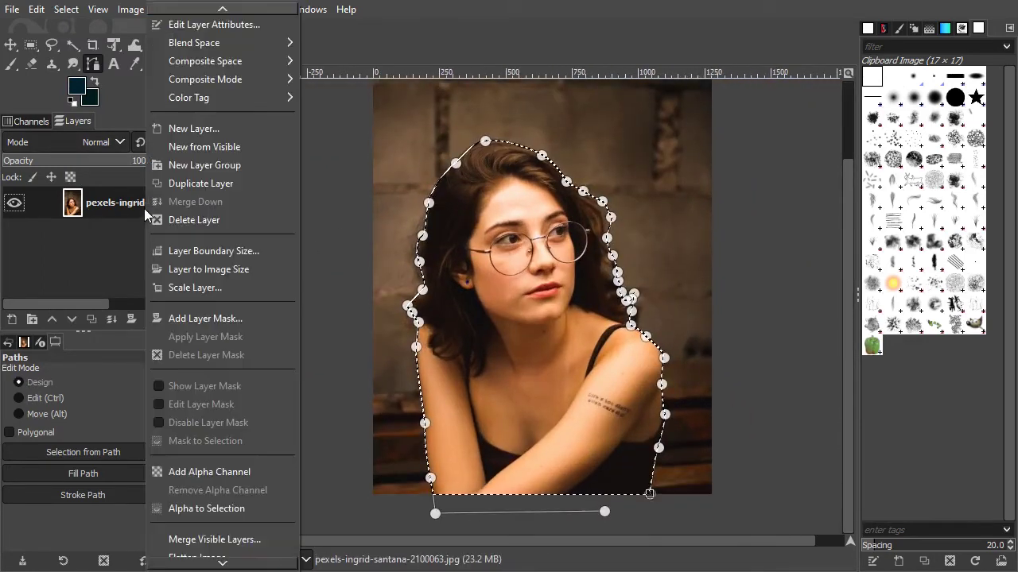
pyautogui.click(208, 471)
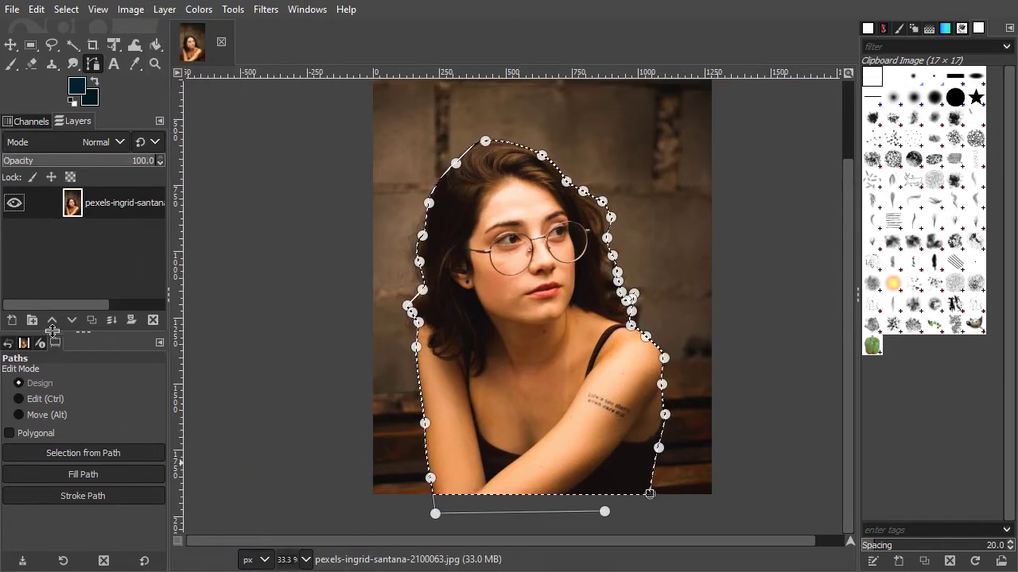
pyautogui.click(92, 320)
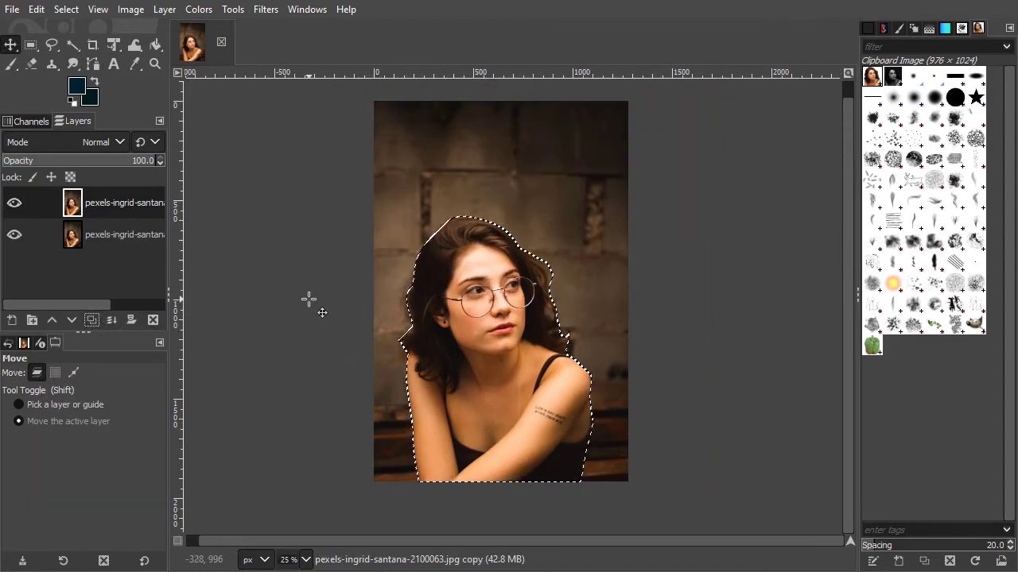
# Step: Invert the selection onto the background, hide the original photo layer, and clear the selection
pyautogui.click(67, 12)
pyautogui.click(78, 66)
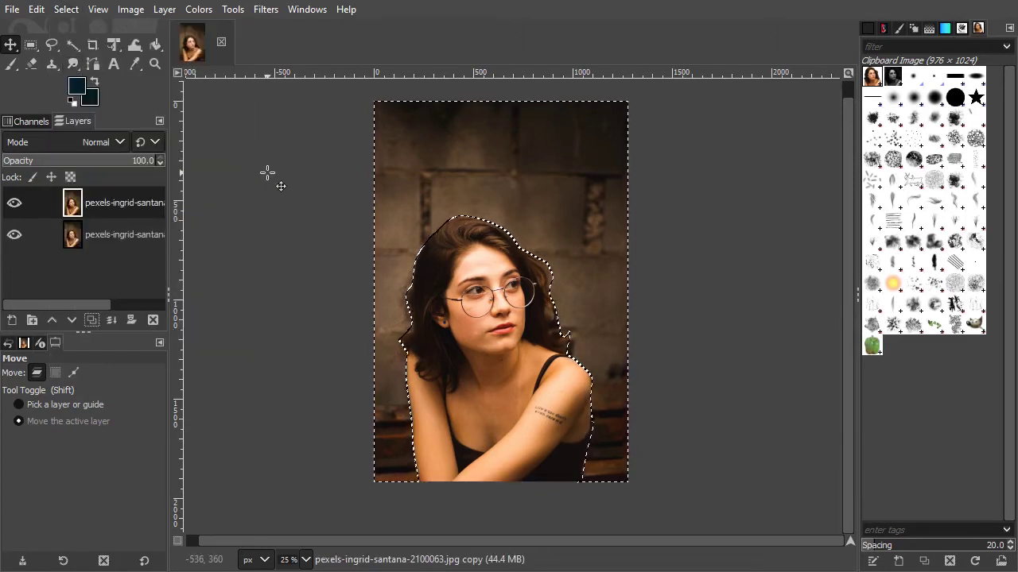
pyautogui.click(14, 234)
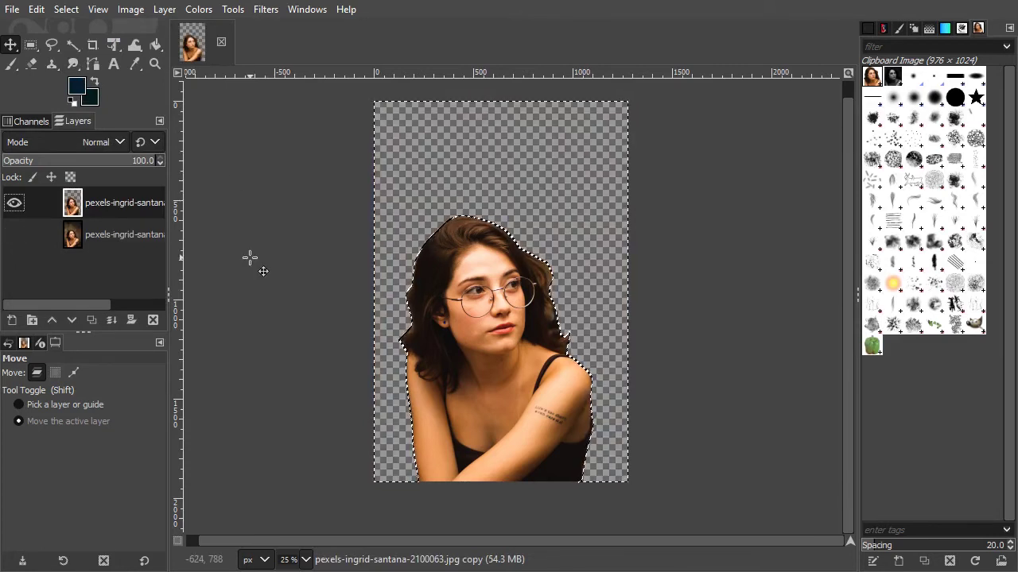
pyautogui.click(65, 8)
pyautogui.click(87, 49)
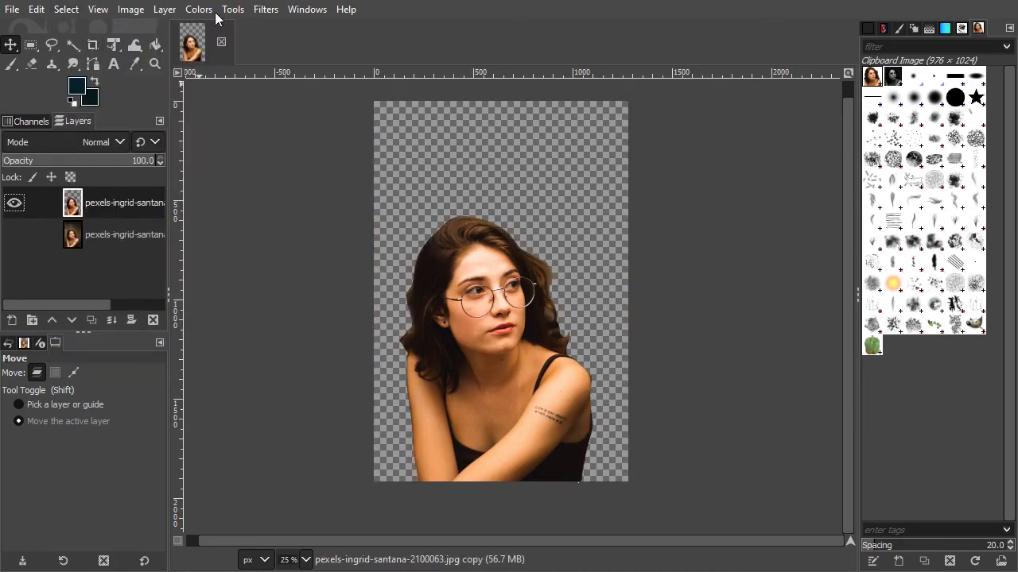
pyautogui.click(258, 16)
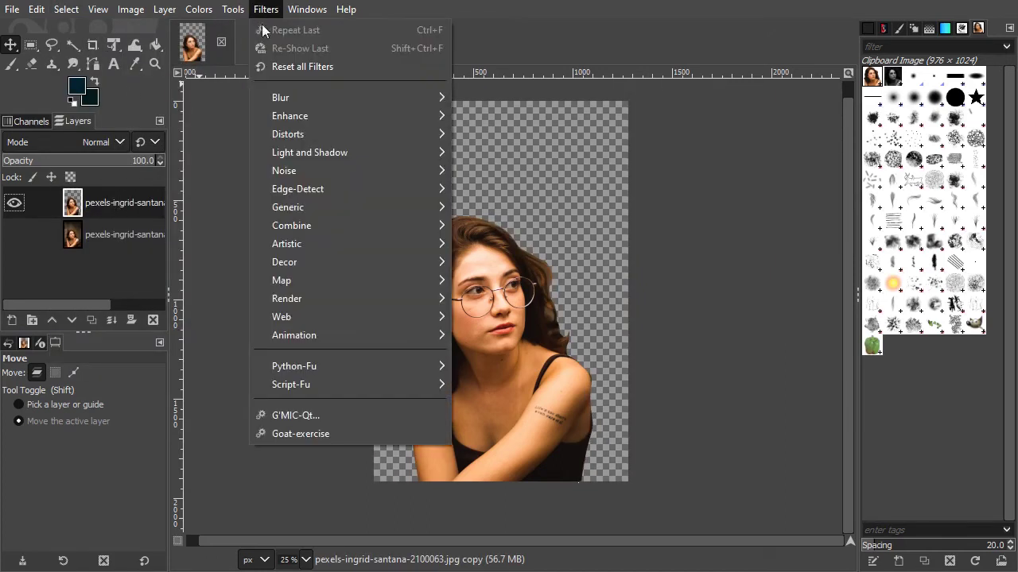
# Step: Open the G'MIC-Qt filter window and maximize it
pyautogui.click(284, 419)
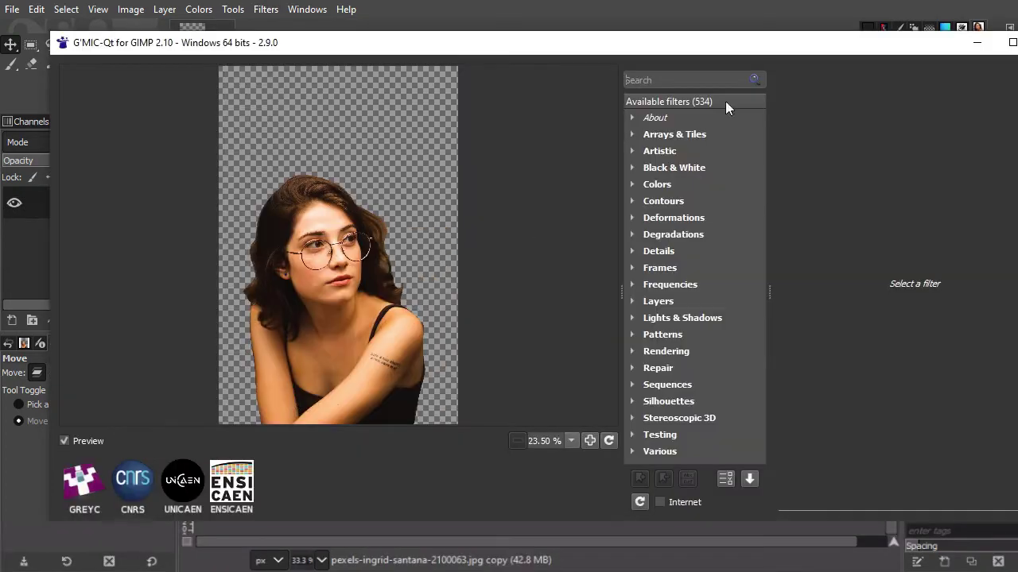
pyautogui.doubleClick(619, 36)
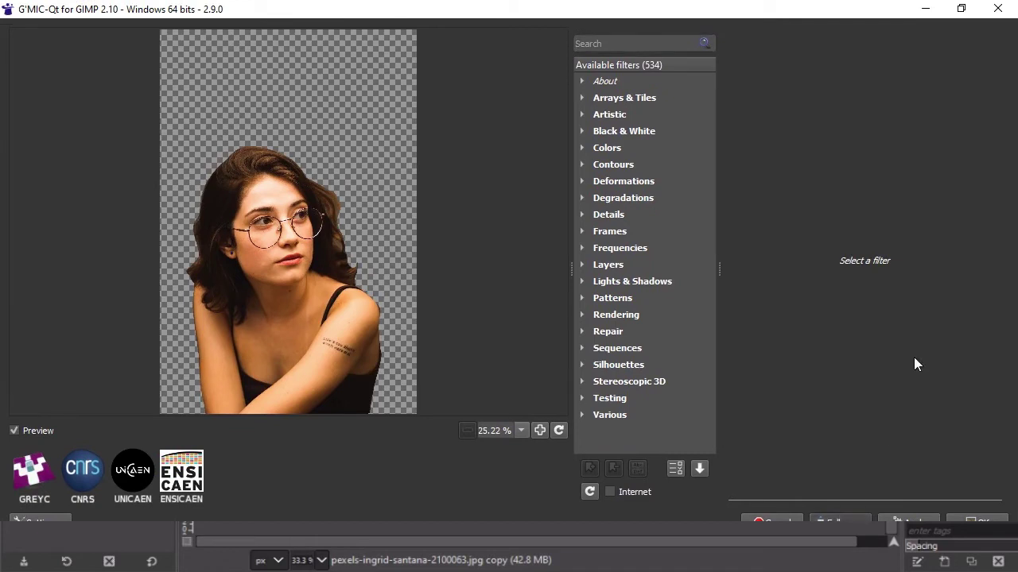
pyautogui.press('super+Down')
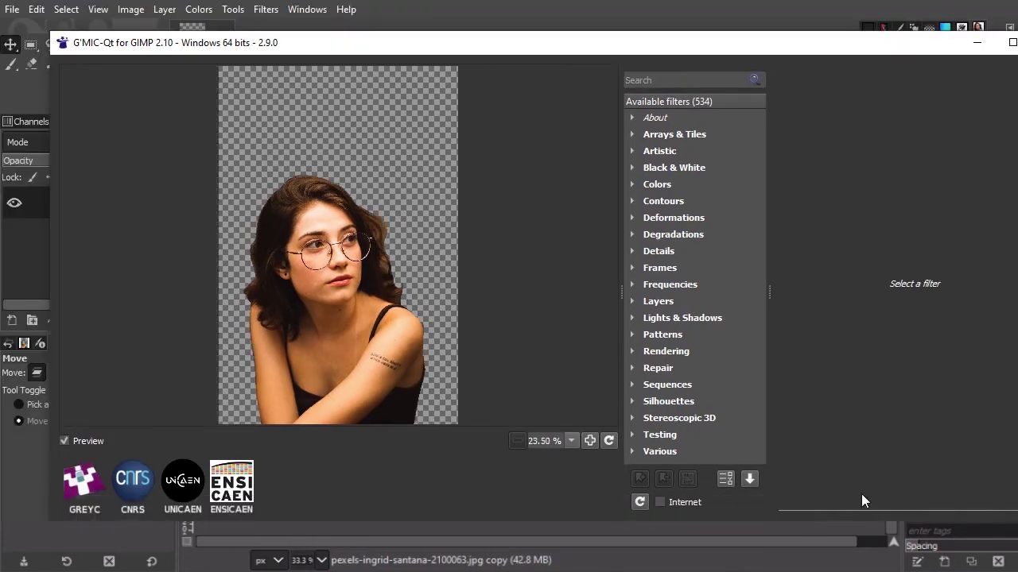
pyautogui.press('super+Up')
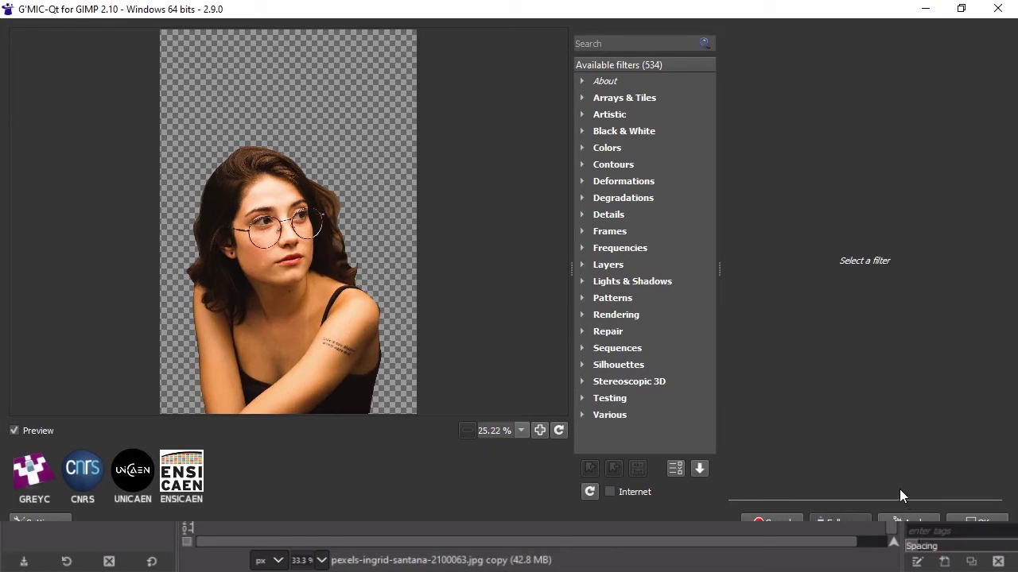
# Step: Apply the Artistic > Hope Poster filter to the cut-out portrait
pyautogui.click(581, 114)
pyautogui.scroll(-1, 613, 131)
pyautogui.scroll(-1, 622, 141)
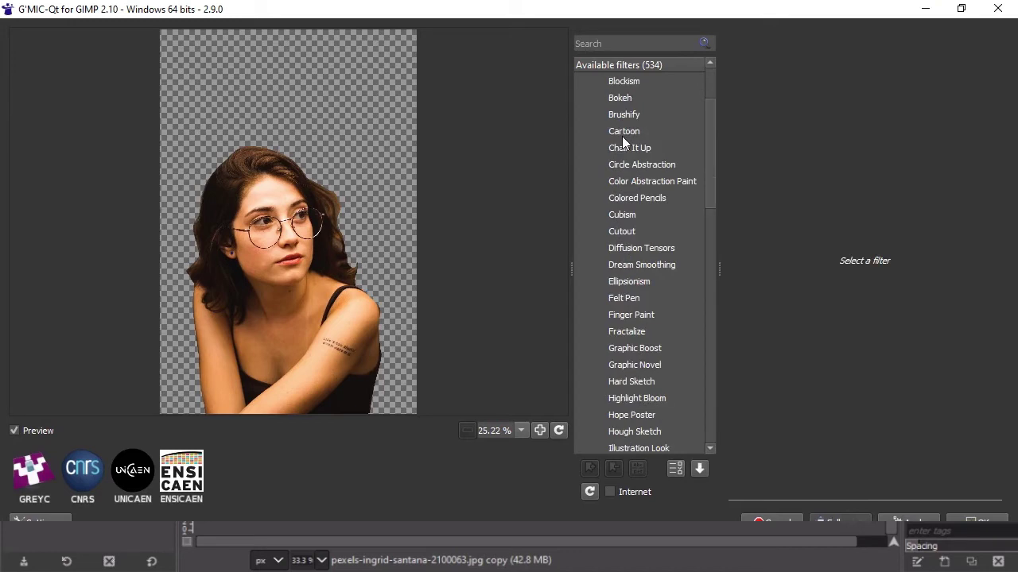
pyautogui.scroll(-1, 621, 142)
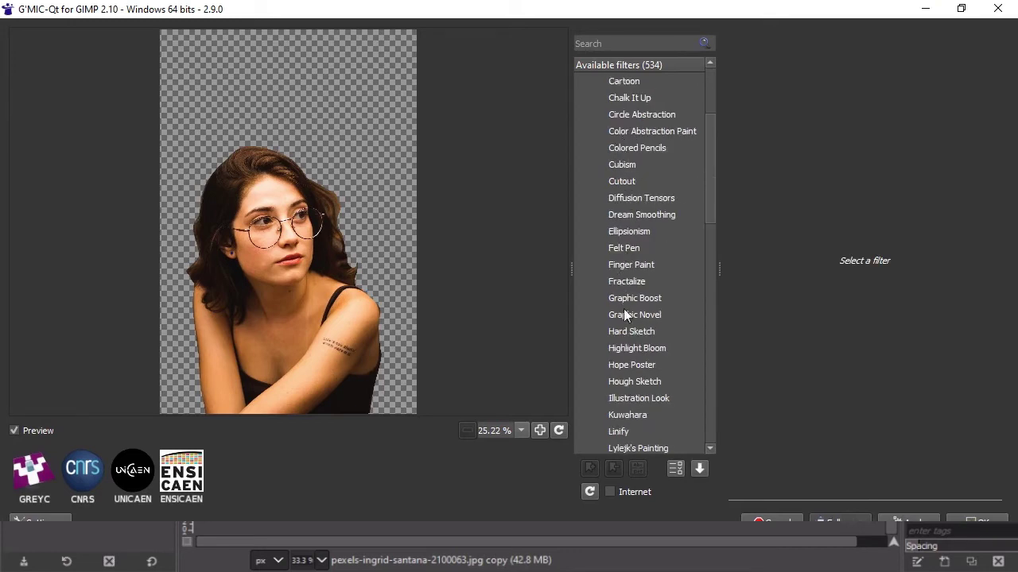
pyautogui.click(622, 366)
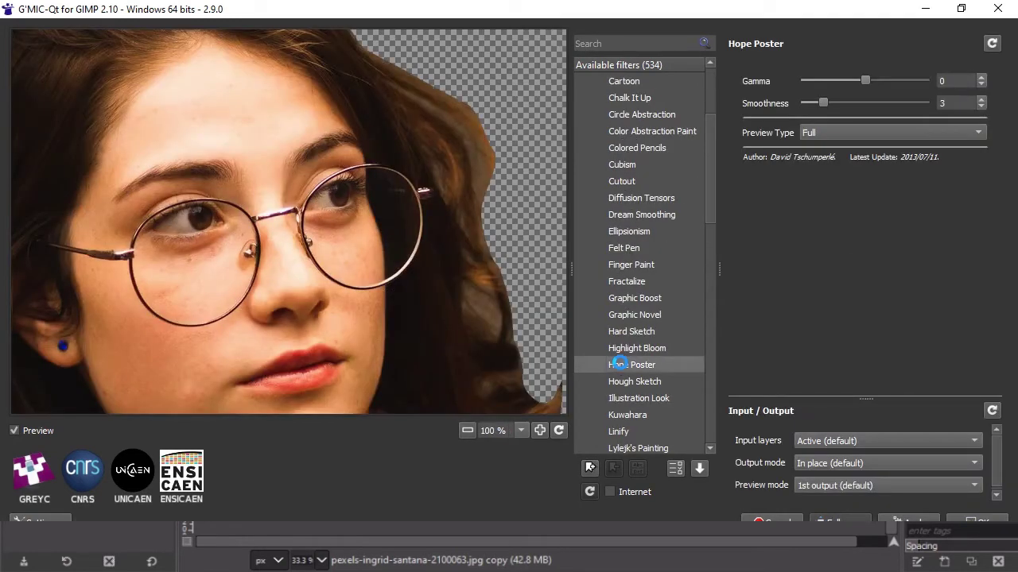
pyautogui.scroll(-1, 619, 363)
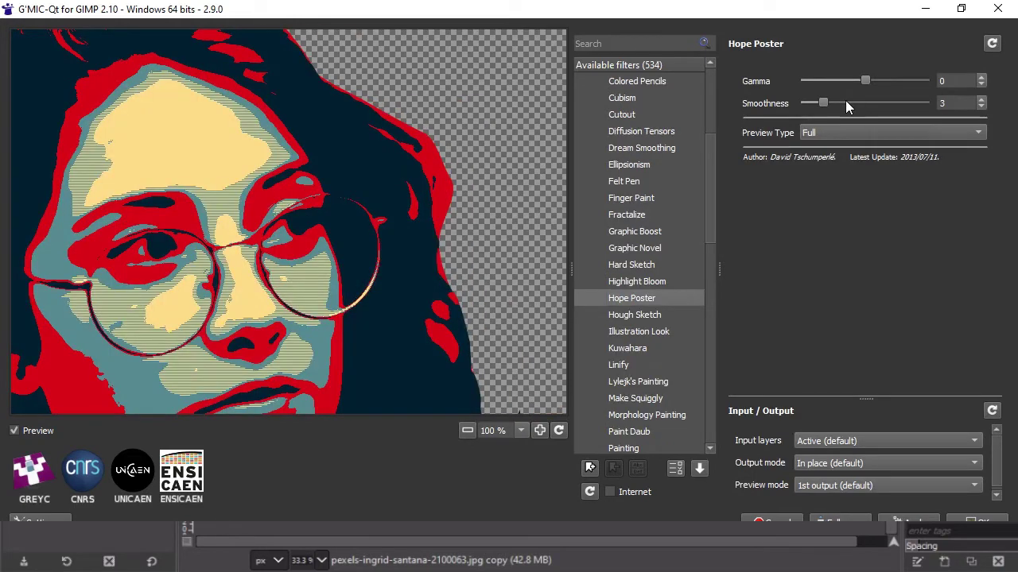
pyautogui.click(914, 523)
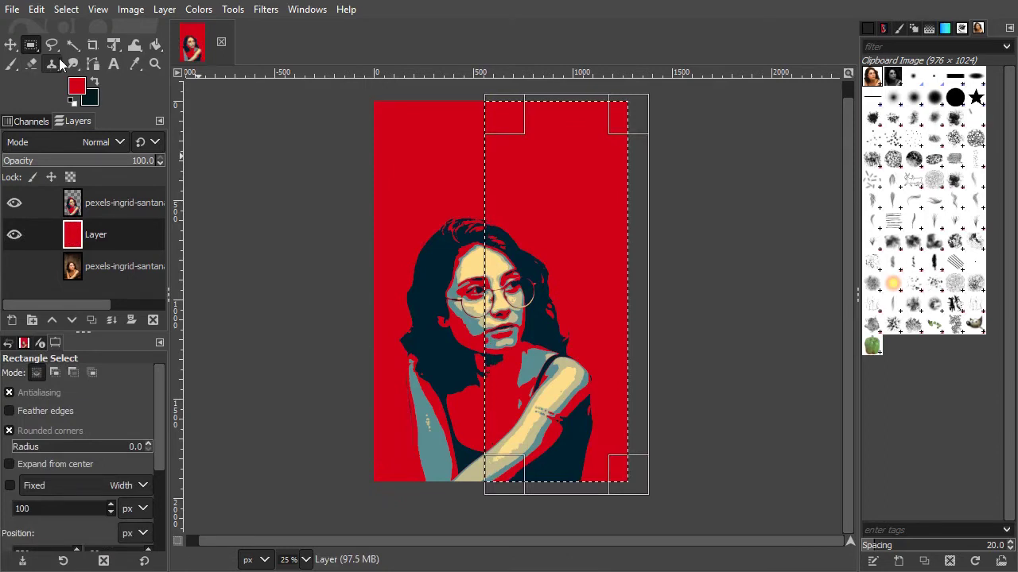
# Step: Sample dark navy from the portrait and bucket-fill the red background's selected right half with it
pyautogui.press('o')
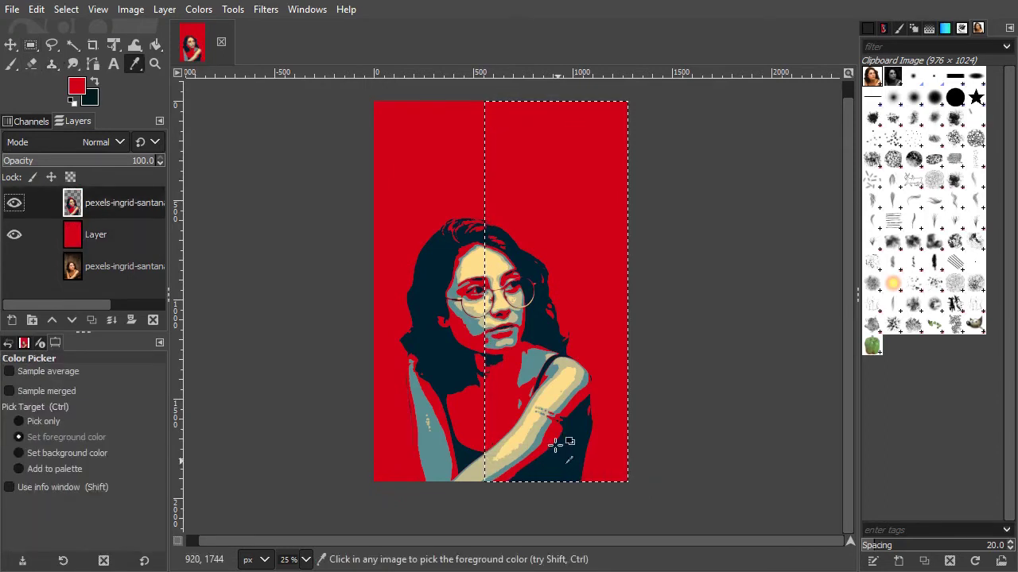
pyautogui.click(555, 445)
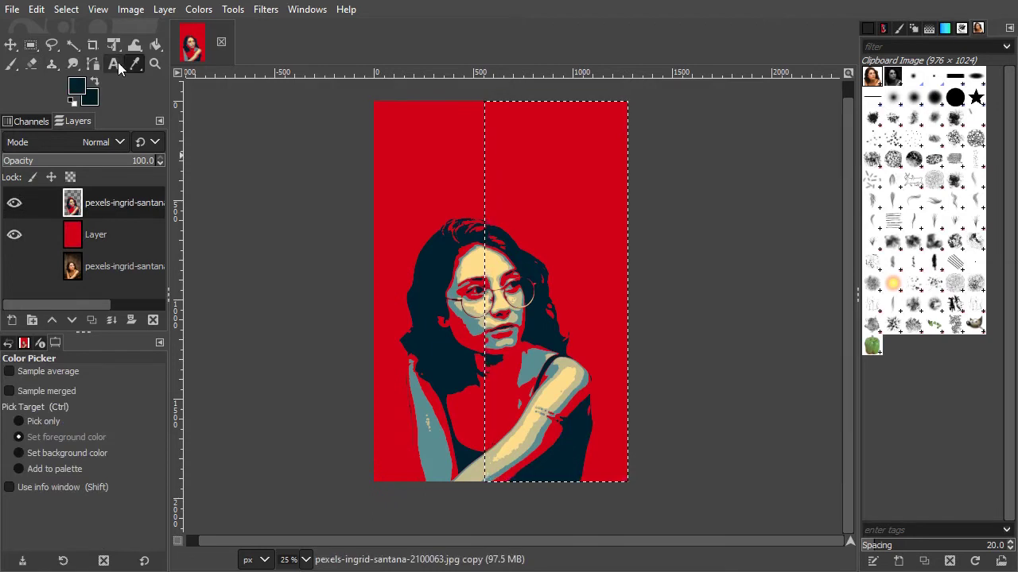
pyautogui.click(157, 44)
pyautogui.click(113, 229)
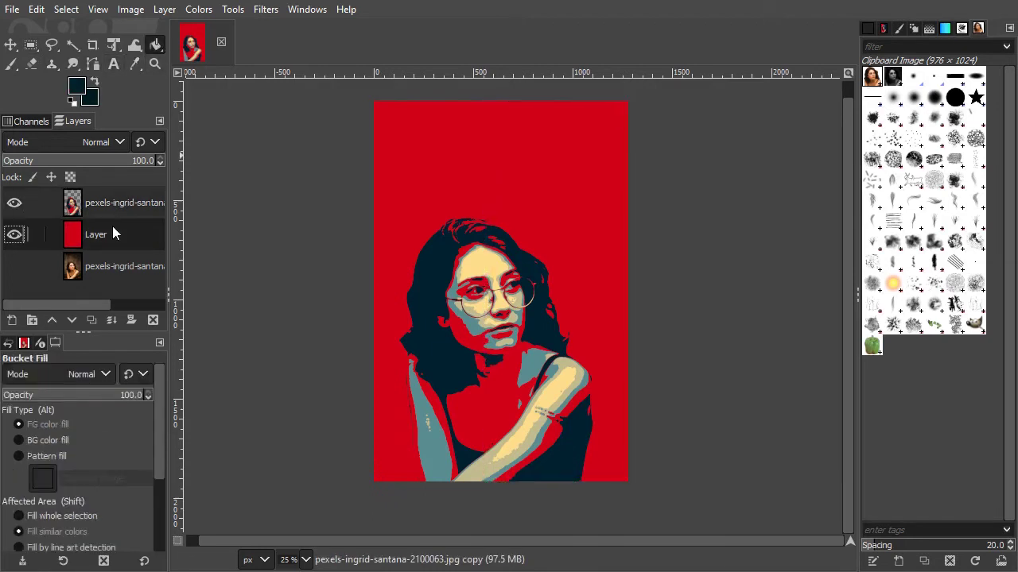
pyautogui.click(529, 181)
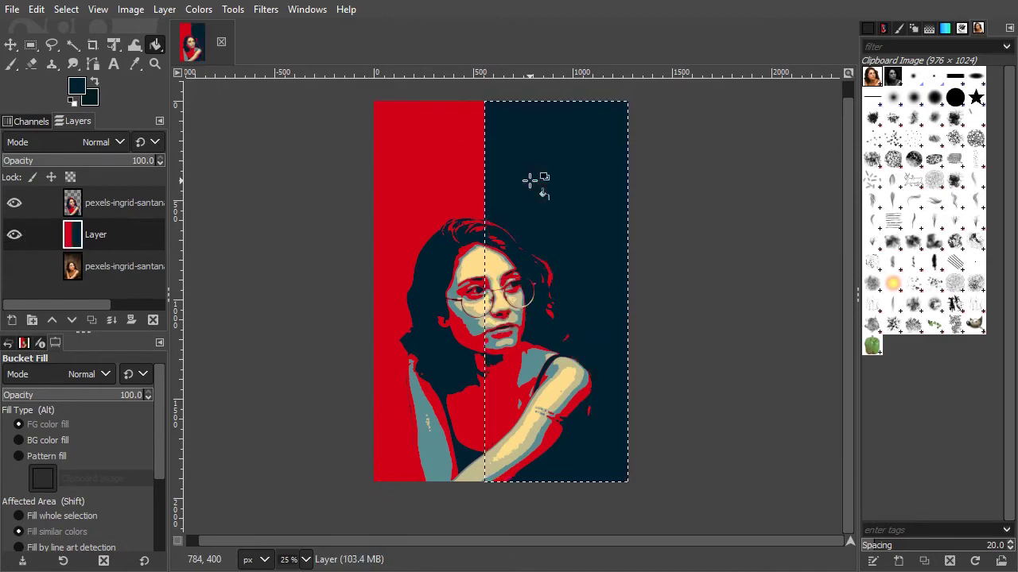
pyautogui.hotkey('ctrl', 'shift', 'a')
pyautogui.click(137, 207)
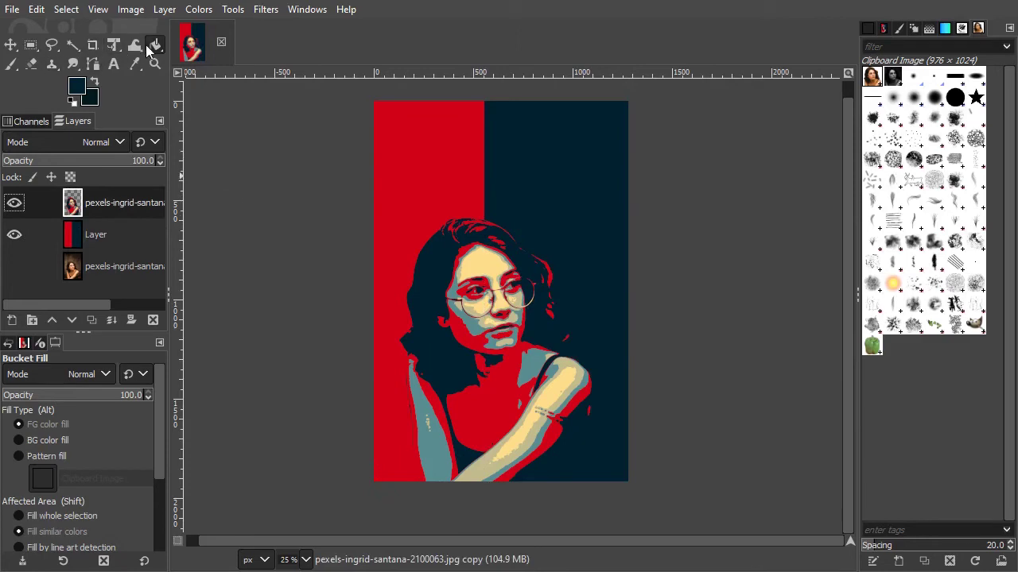
# Step: Erase the stray red strands beside the hair and face on the navy side
pyautogui.click(31, 63)
pyautogui.scroll(1, 526, 244)
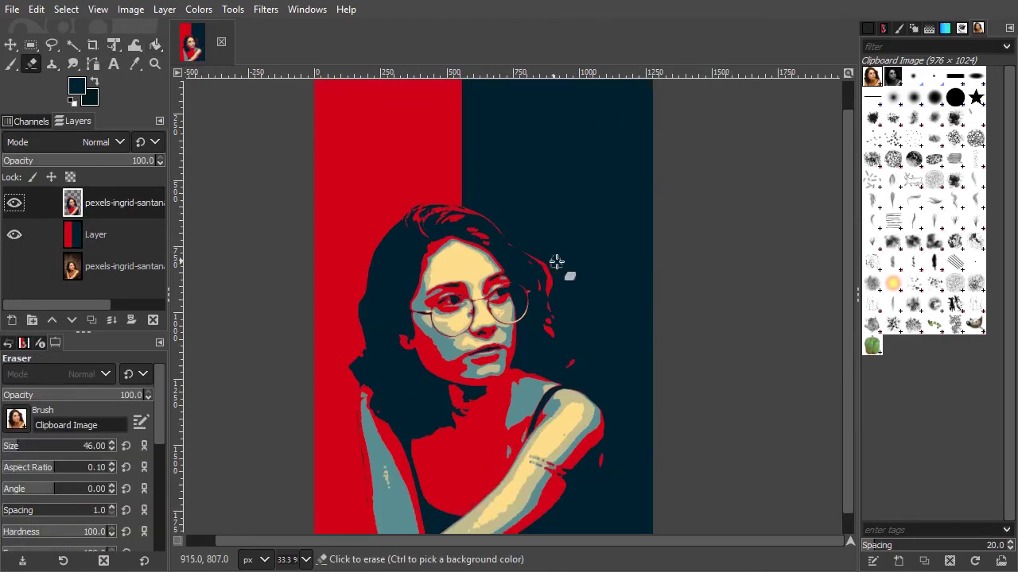
pyautogui.scroll(1, 549, 270)
pyautogui.scroll(2, 554, 269)
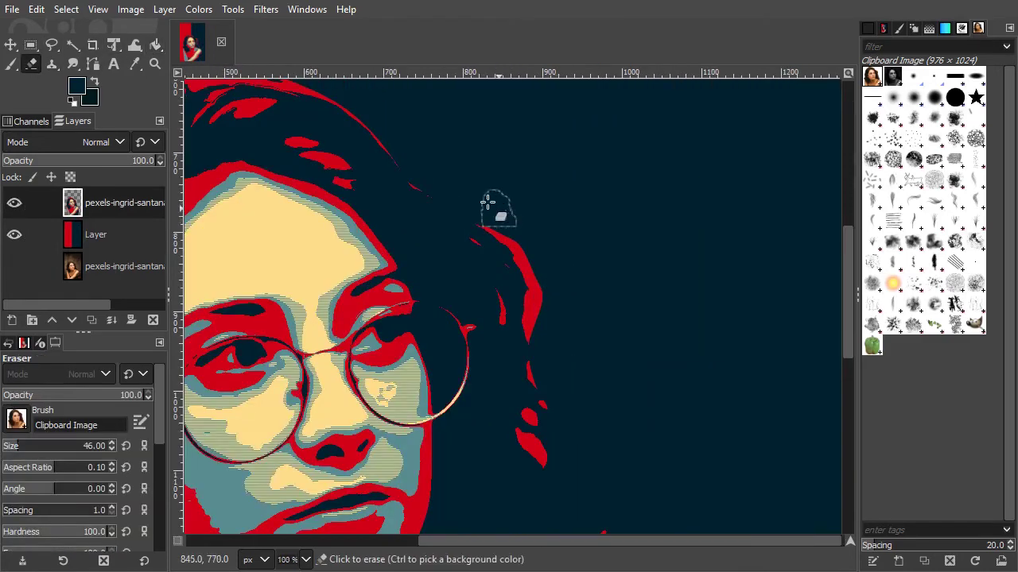
pyautogui.moveTo(486, 204)
pyautogui.mouseDown()
pyautogui.moveTo(532, 347)
pyautogui.moveTo(517, 266)
pyautogui.mouseUp()
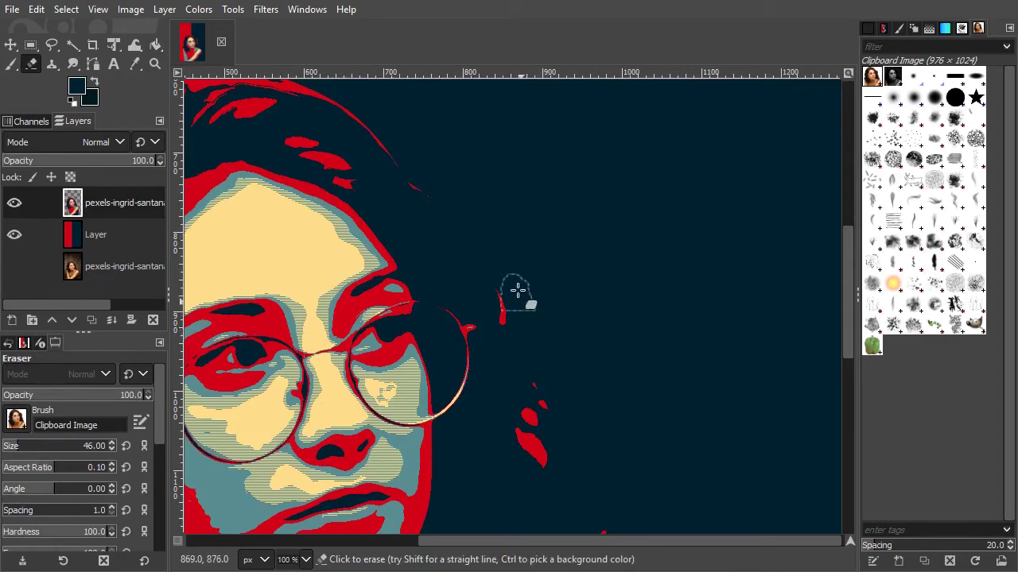
pyautogui.moveTo(543, 386)
pyautogui.mouseDown()
pyautogui.moveTo(556, 400)
pyautogui.moveTo(531, 416)
pyautogui.moveTo(529, 440)
pyautogui.moveTo(516, 302)
pyautogui.moveTo(517, 433)
pyautogui.mouseUp()
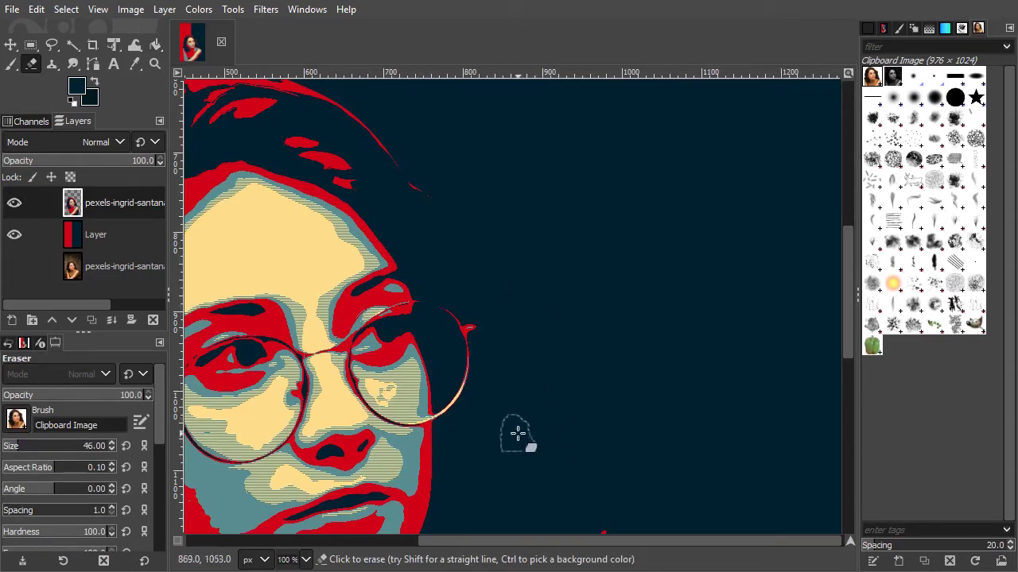
pyautogui.scroll(-5, 616, 362)
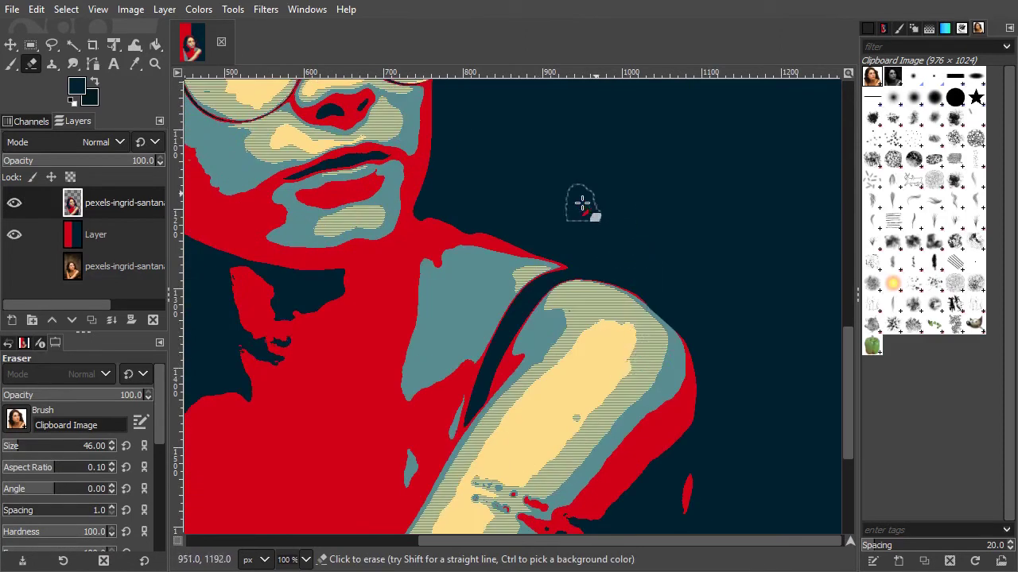
pyautogui.press('-')
pyautogui.press('-')
pyautogui.press('-')
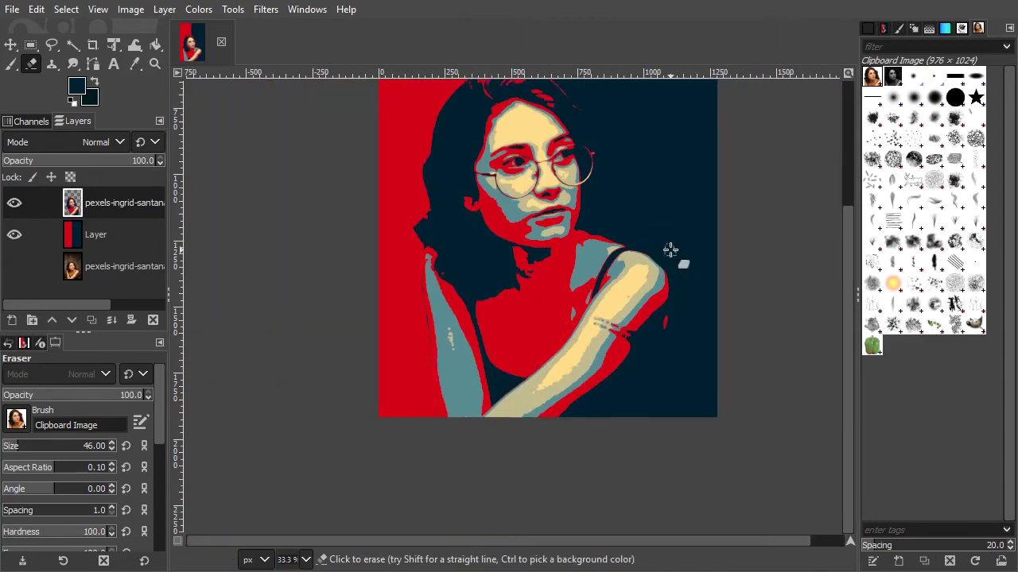
pyautogui.keyDown('ctrl'); pyautogui.scroll(-1, 708, 302); pyautogui.keyUp('ctrl')
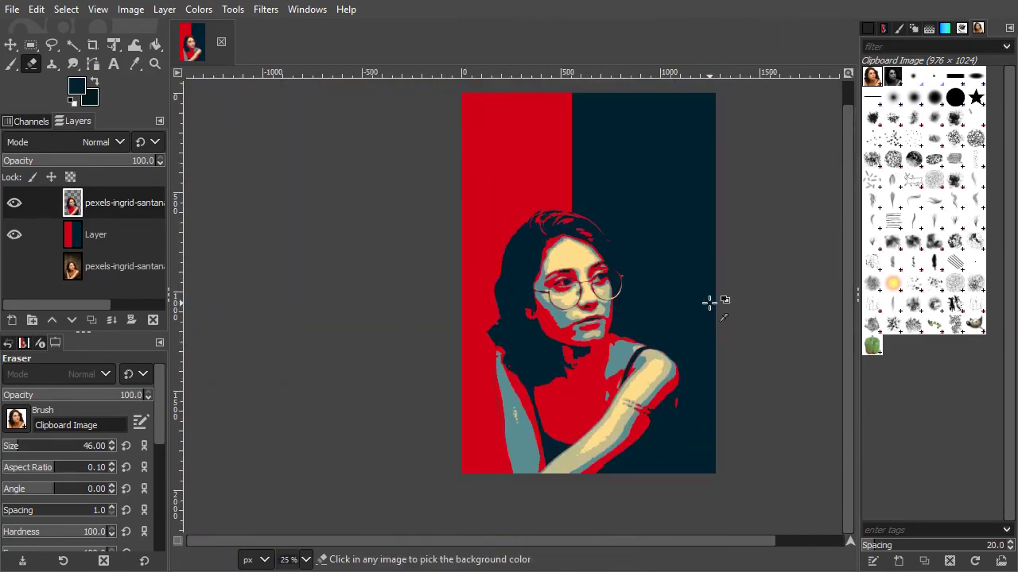
pyautogui.moveTo(738, 316); pyautogui.dragTo(695, 341)
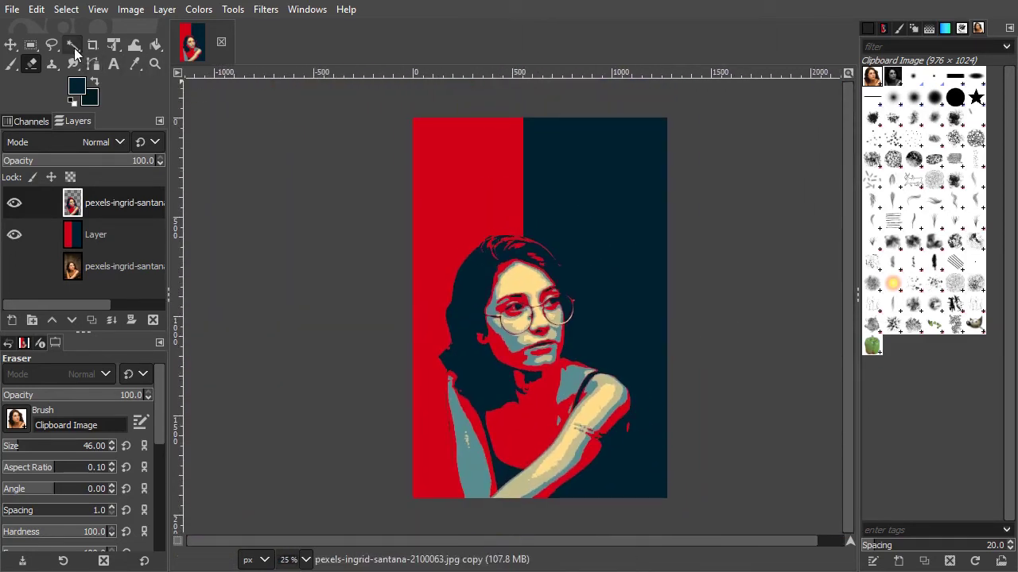
# Step: Add a text box above the woman's head reading 'HOPE'
pyautogui.click(118, 60)
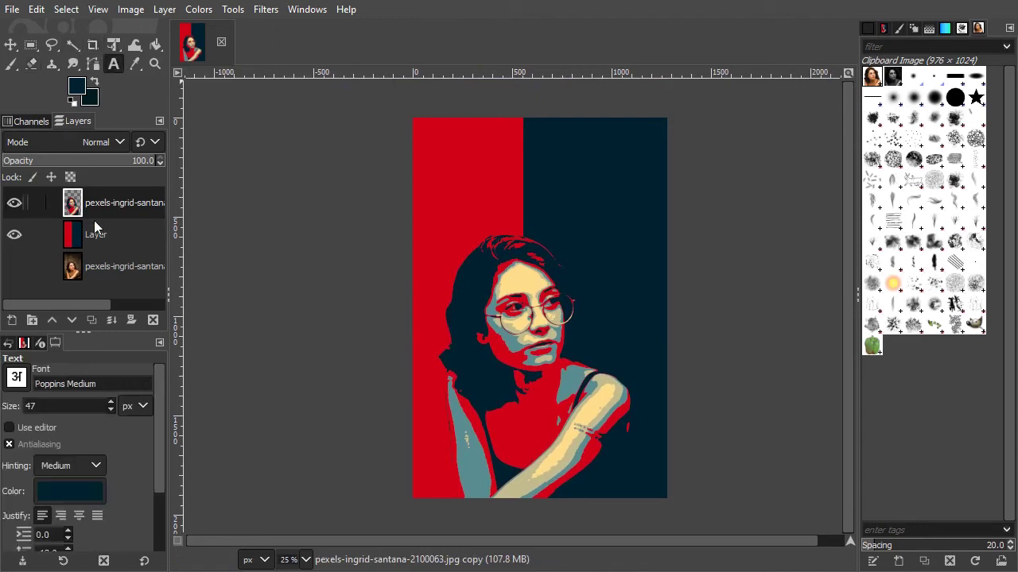
pyautogui.click(108, 246)
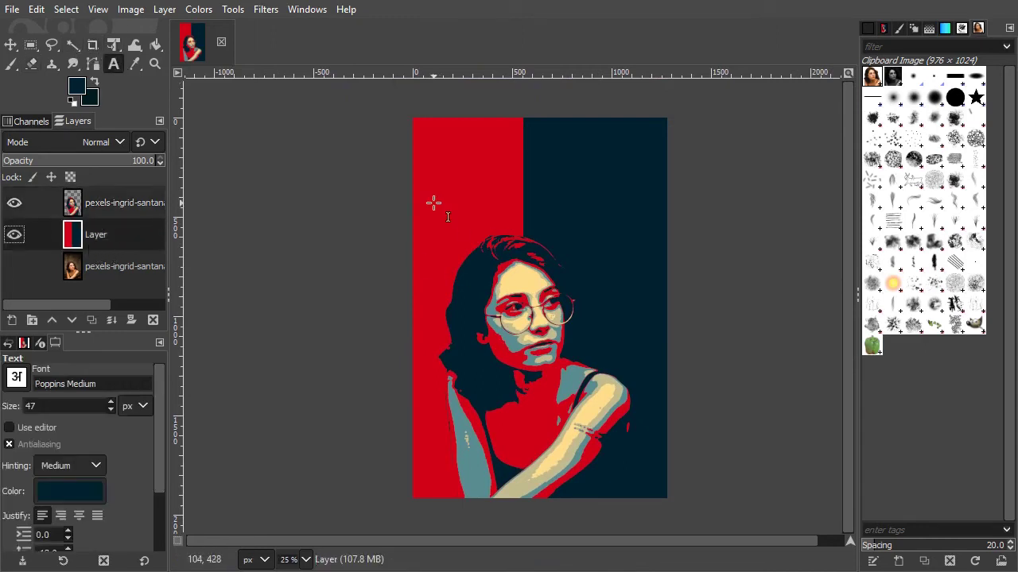
pyautogui.moveTo(434, 204); pyautogui.dragTo(639, 271)
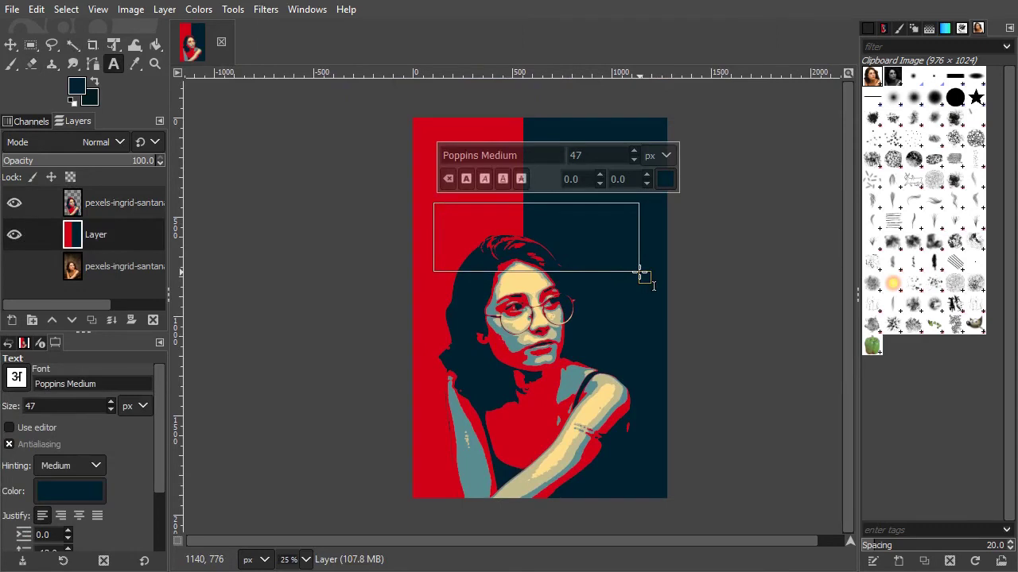
pyautogui.moveTo(601, 251)
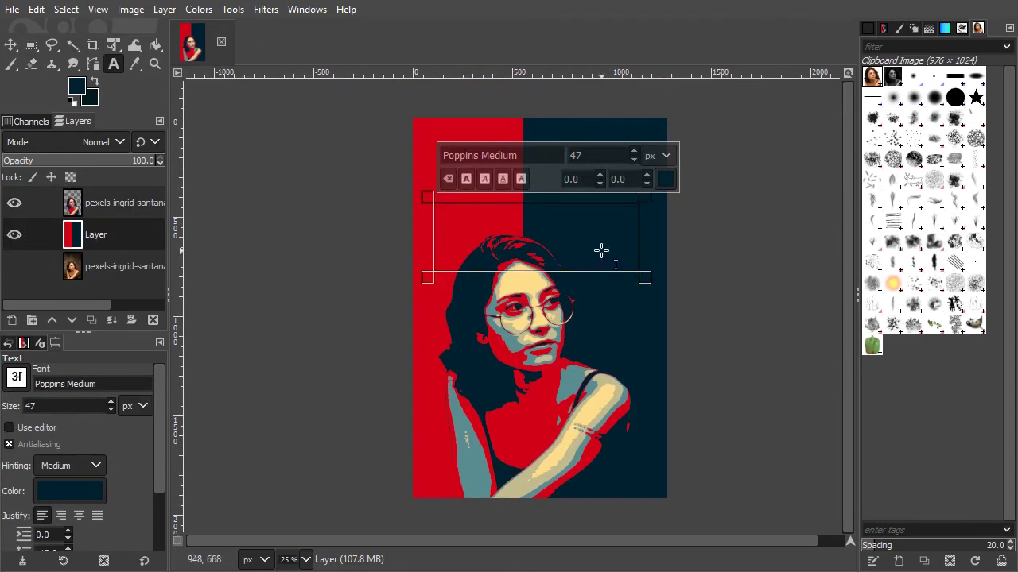
pyautogui.write('HO')
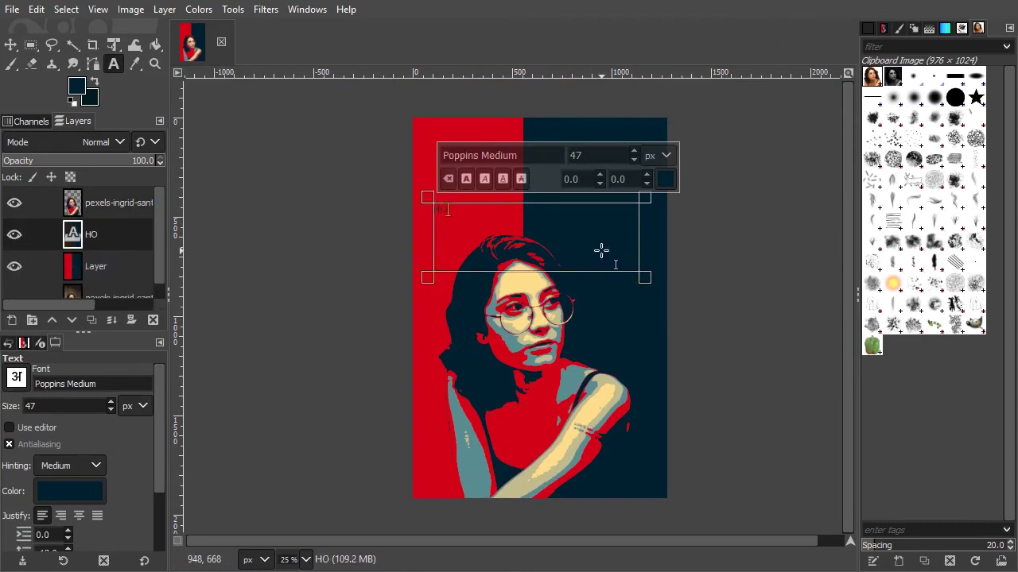
pyautogui.write('PE')
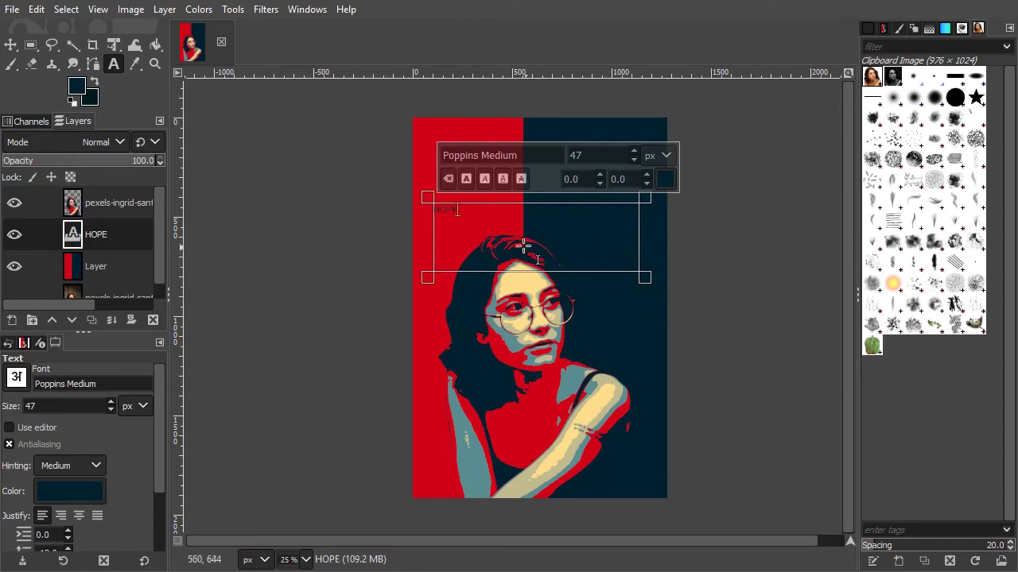
# Step: Set the HOPE text to the Anton font at 400 px
pyautogui.moveTo(523, 243); pyautogui.dragTo(402, 198)
pyautogui.moveTo(539, 160); pyautogui.dragTo(401, 144)
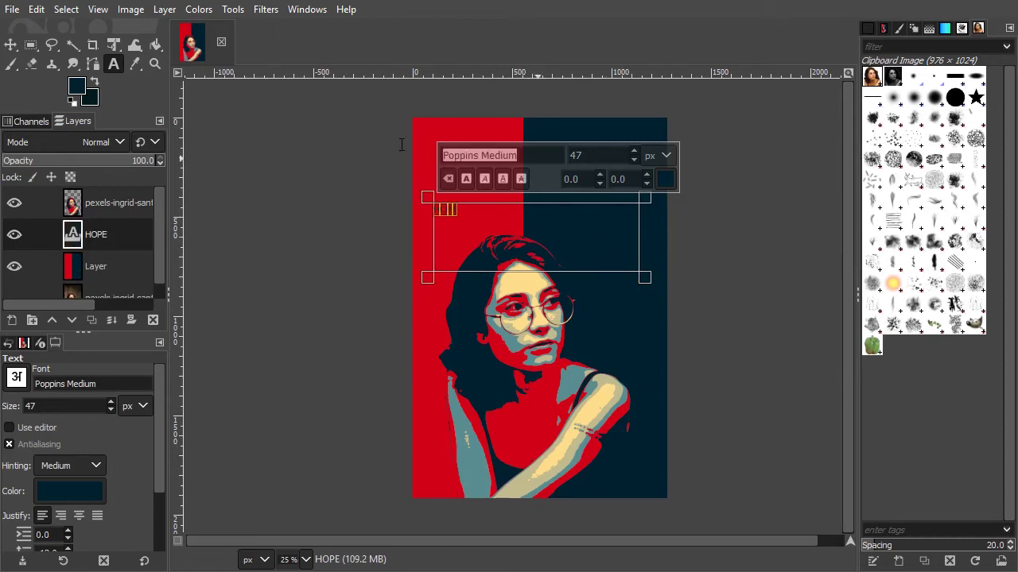
pyautogui.press('BackSpace')
pyautogui.write('anto')
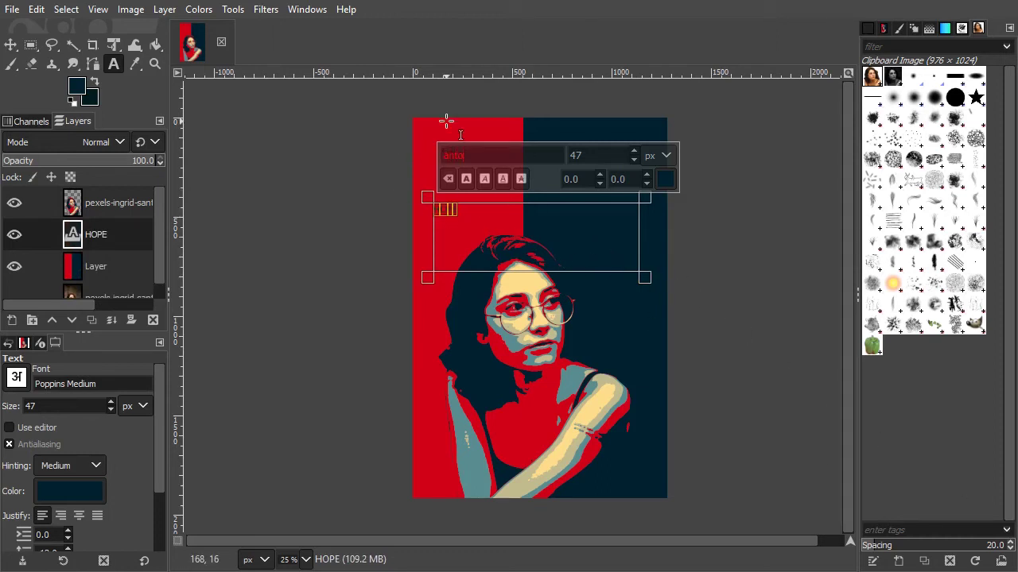
pyautogui.write('n')
pyautogui.click(505, 456)
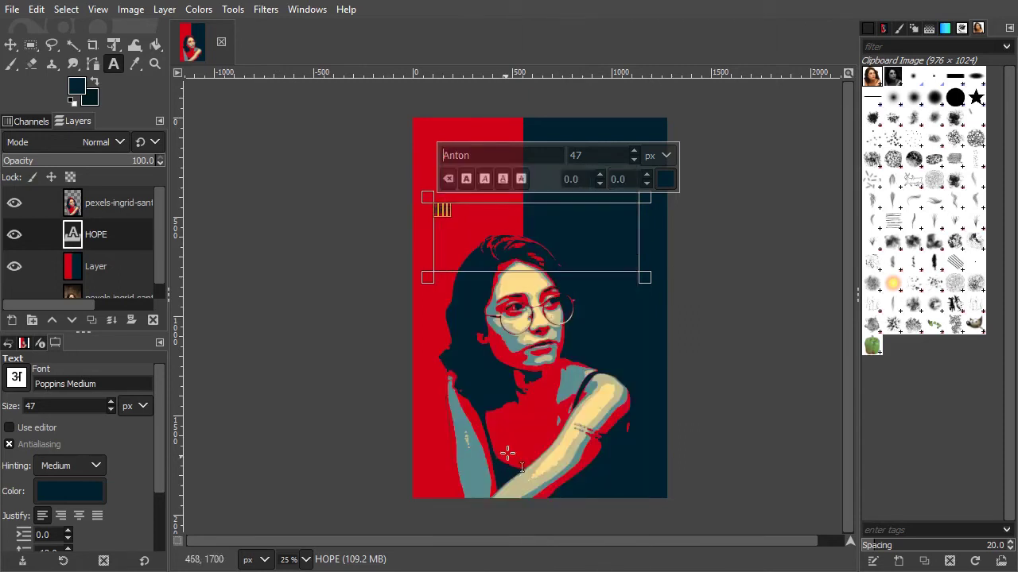
pyautogui.click(596, 155)
pyautogui.write('2')
pyautogui.write('00')
pyautogui.press('Return')
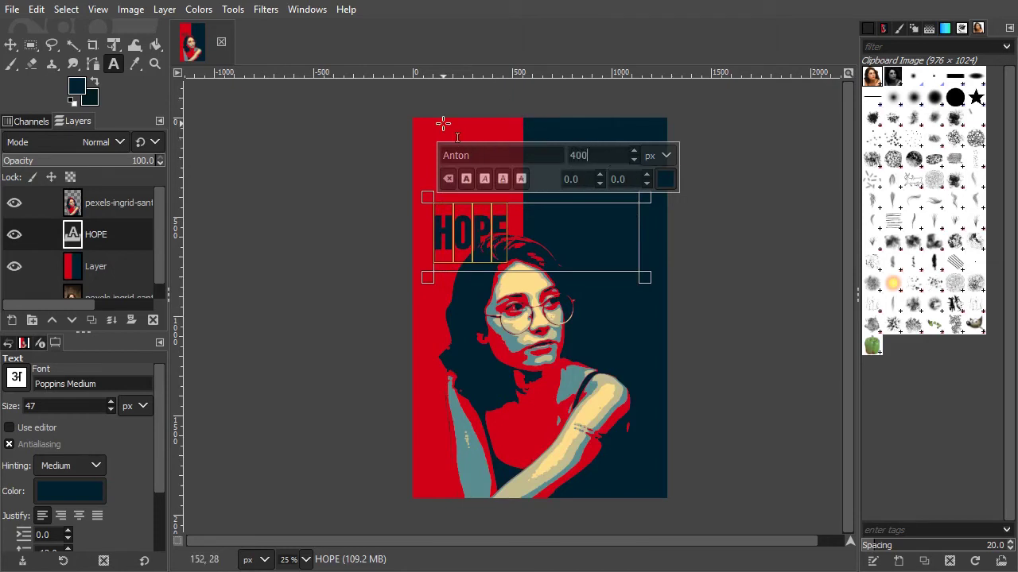
pyautogui.press('Return')
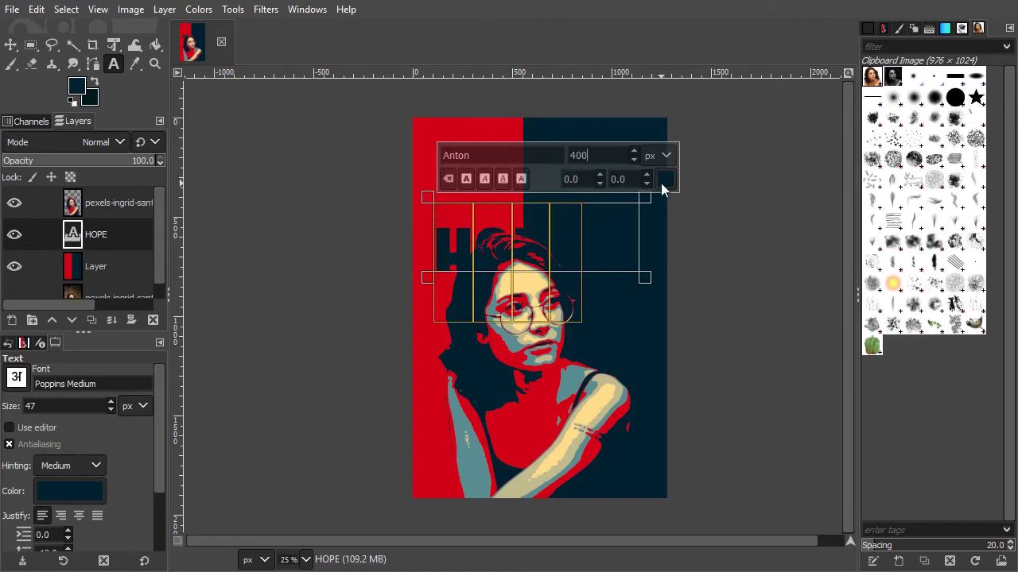
# Step: Color the HOPE text teal (5a8d91) sampled from the portrait and nudge it higher
pyautogui.click(664, 179)
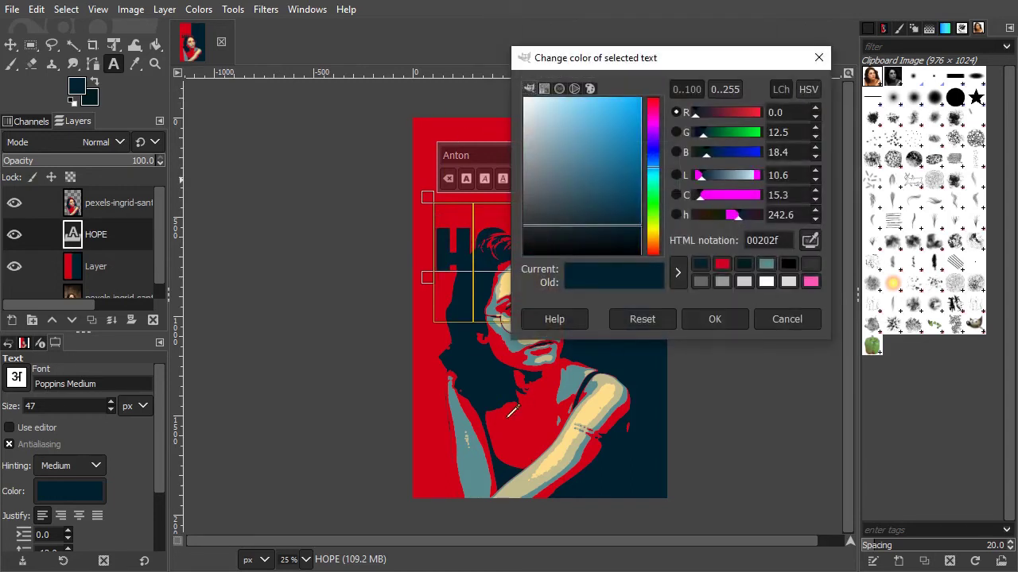
pyautogui.click(480, 460)
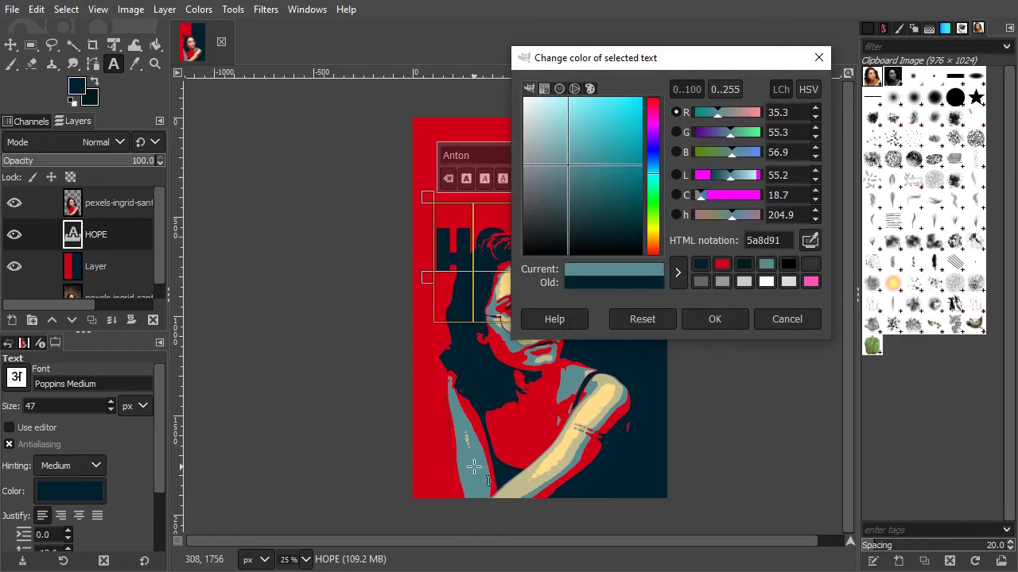
pyautogui.click(714, 320)
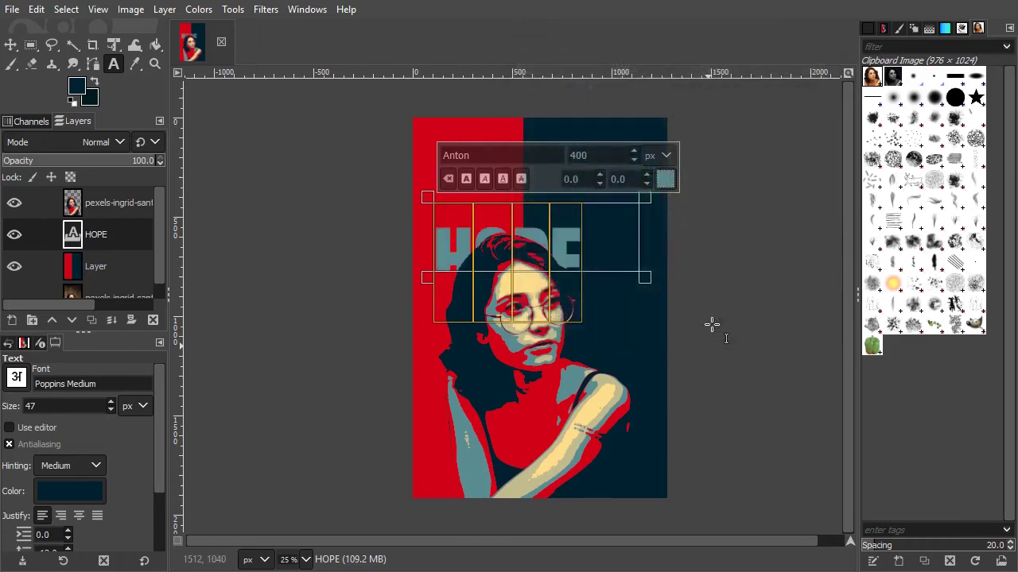
pyautogui.click(9, 45)
pyautogui.moveTo(448, 239); pyautogui.dragTo(477, 189)
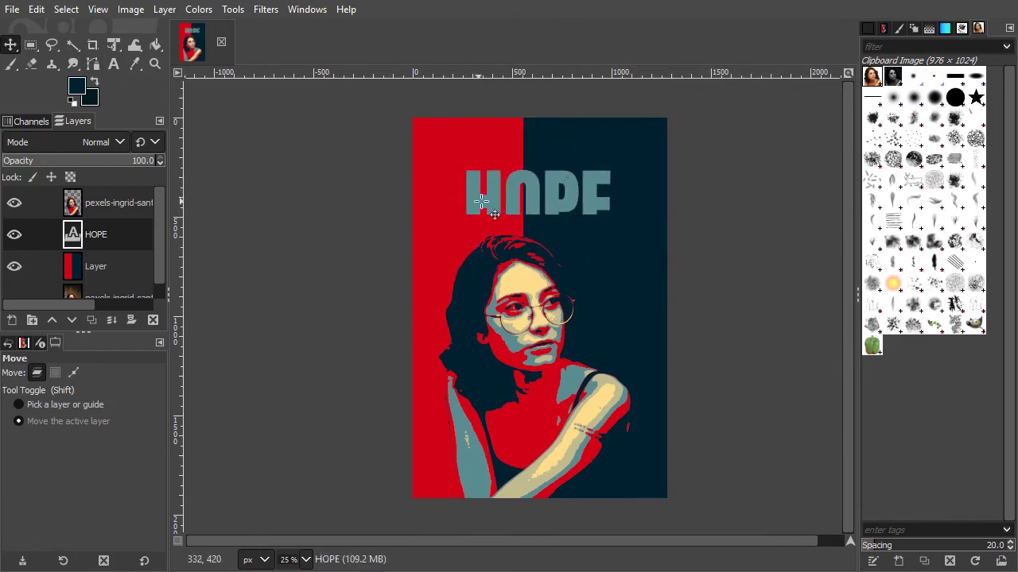
# Step: Enlarge the HOPE text box so the whole word shows
pyautogui.press('t')
pyautogui.click(541, 203)
pyautogui.moveTo(549, 216); pyautogui.dragTo(535, 249)
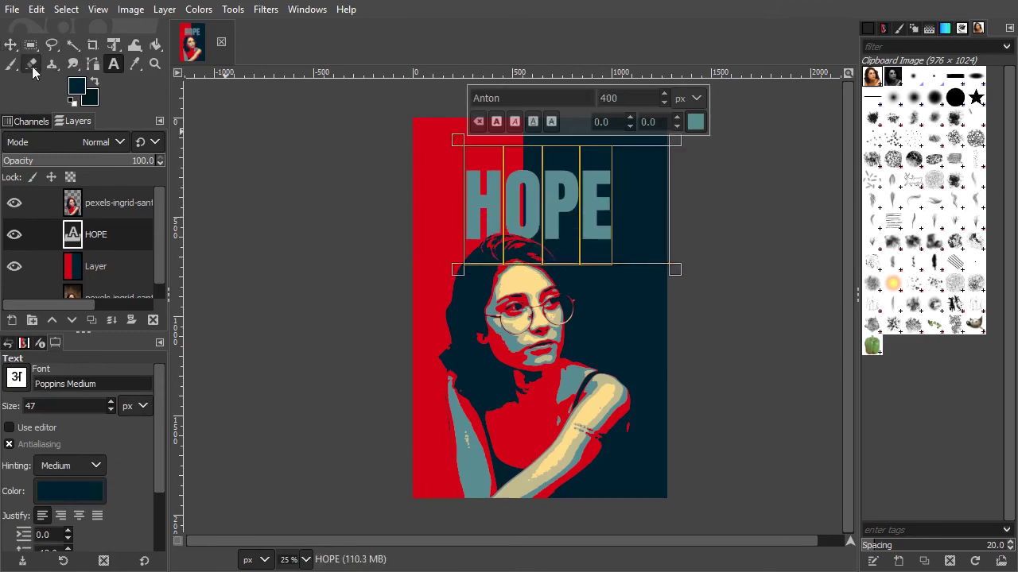
# Step: Shift the HOPE headline 44 px left and 24 px lower, centred above her head
pyautogui.click(10, 46)
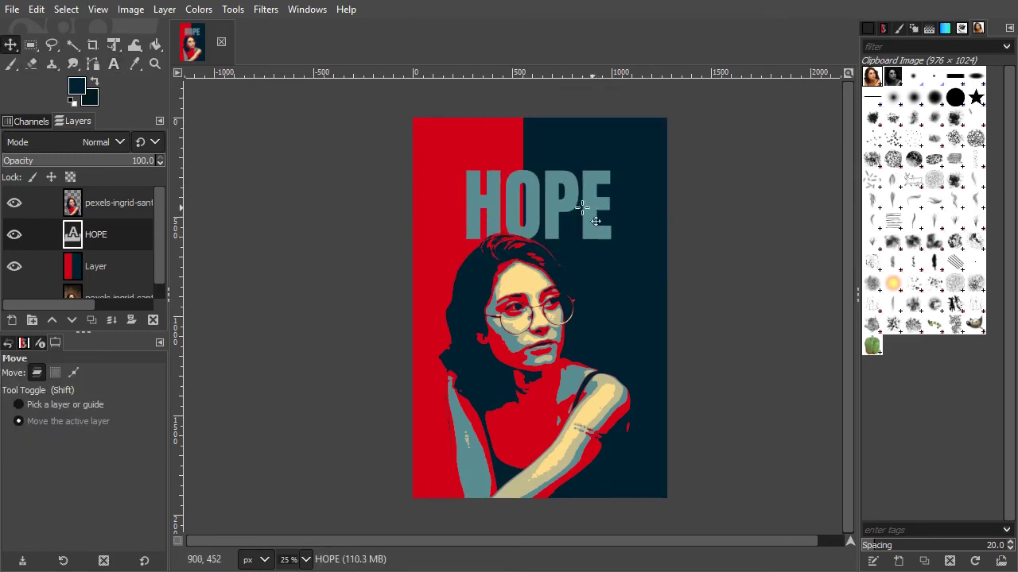
pyautogui.moveTo(568, 208); pyautogui.dragTo(549, 213)
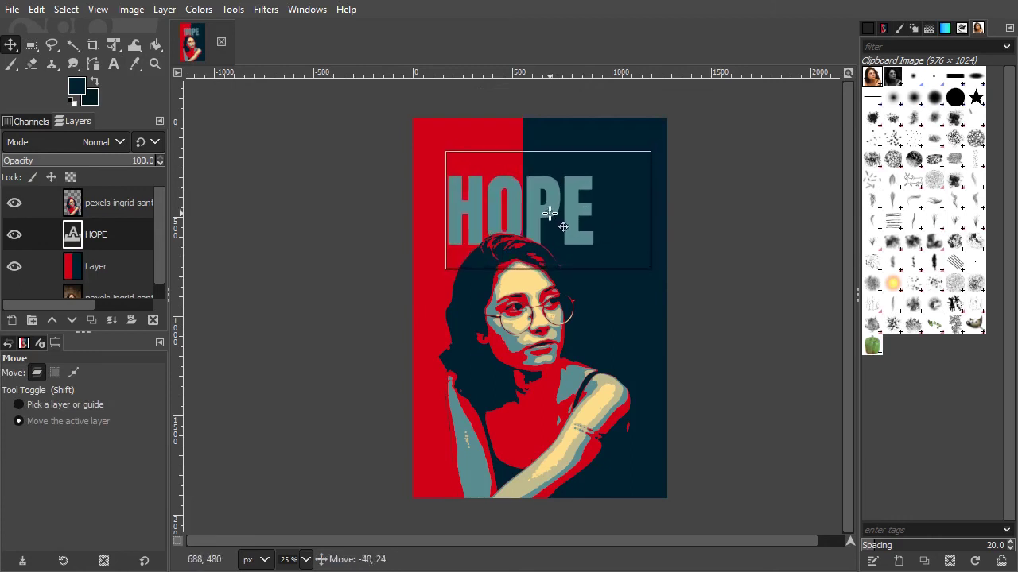
pyautogui.moveTo(549, 213); pyautogui.dragTo(548, 213)
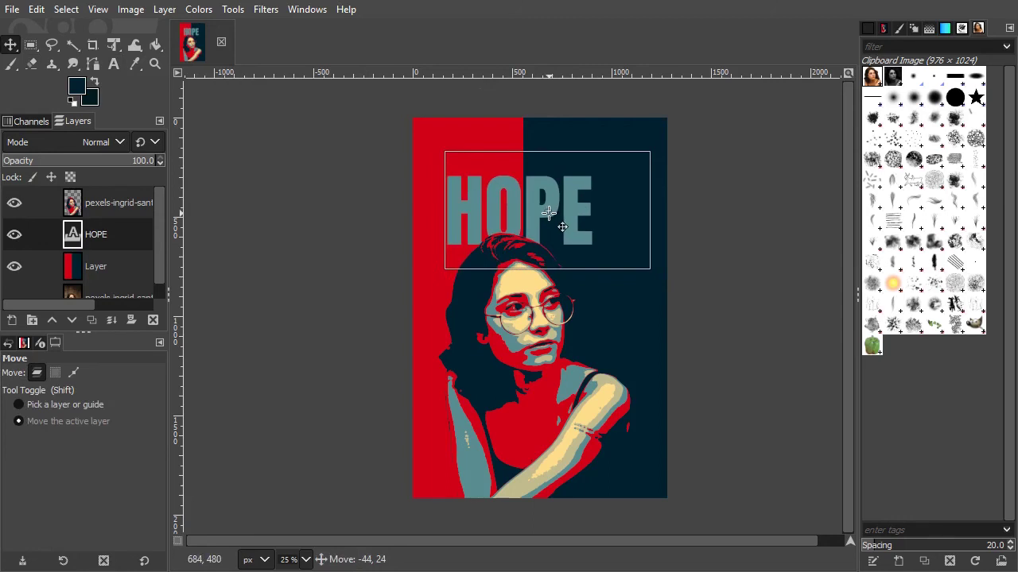
pyautogui.moveTo(549, 213); pyautogui.dragTo(549, 213)
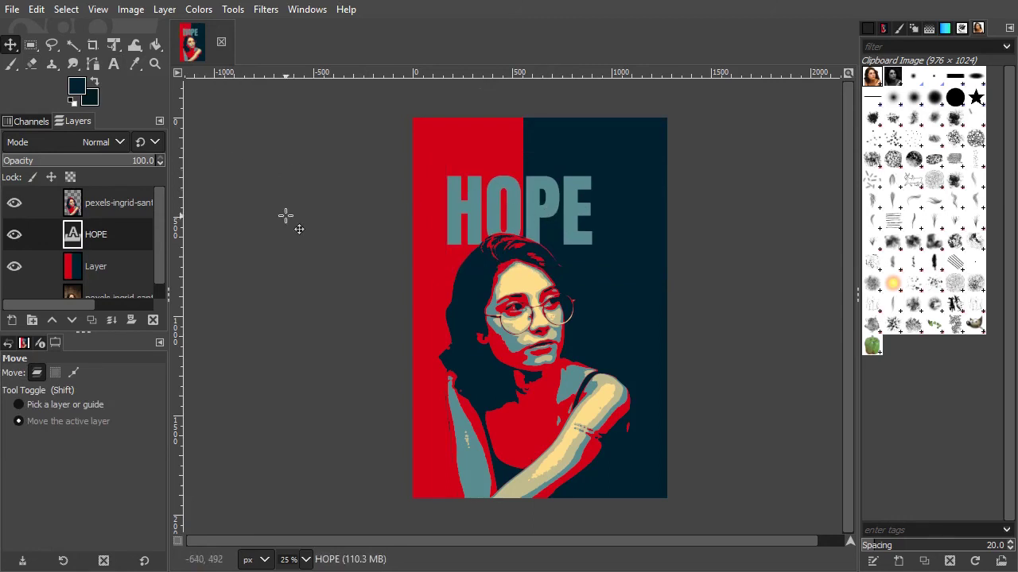
pyautogui.scroll(2, 761, 313)
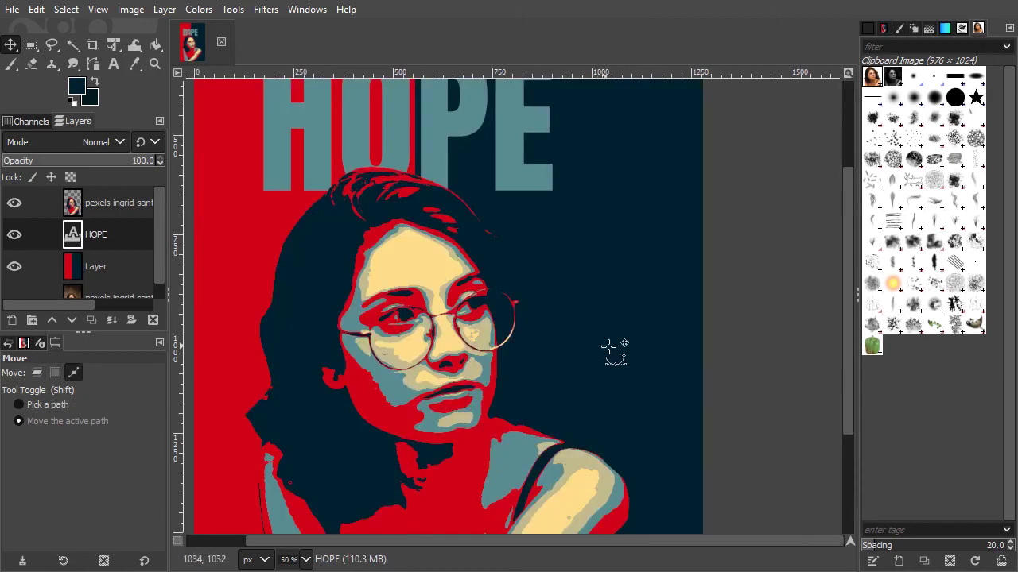
pyautogui.scroll(-1, 608, 346)
pyautogui.scroll(-1, 652, 341)
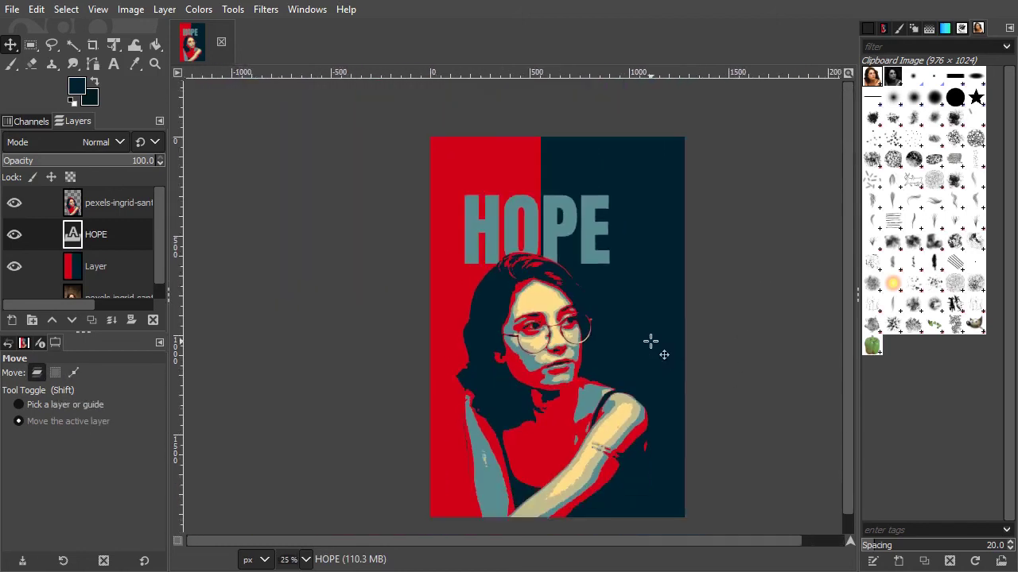
pyautogui.moveTo(651, 341); pyautogui.dragTo(625, 334)
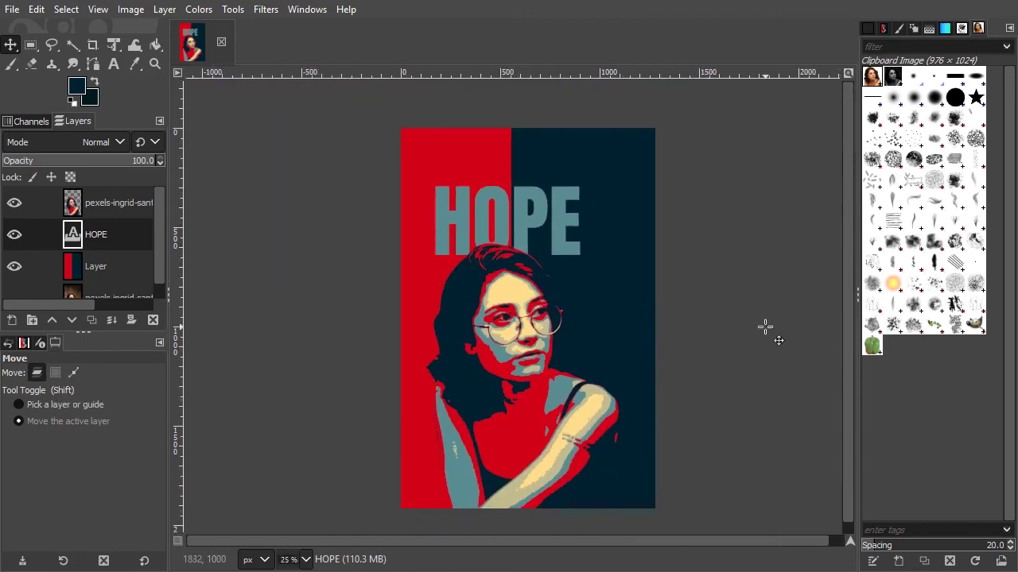